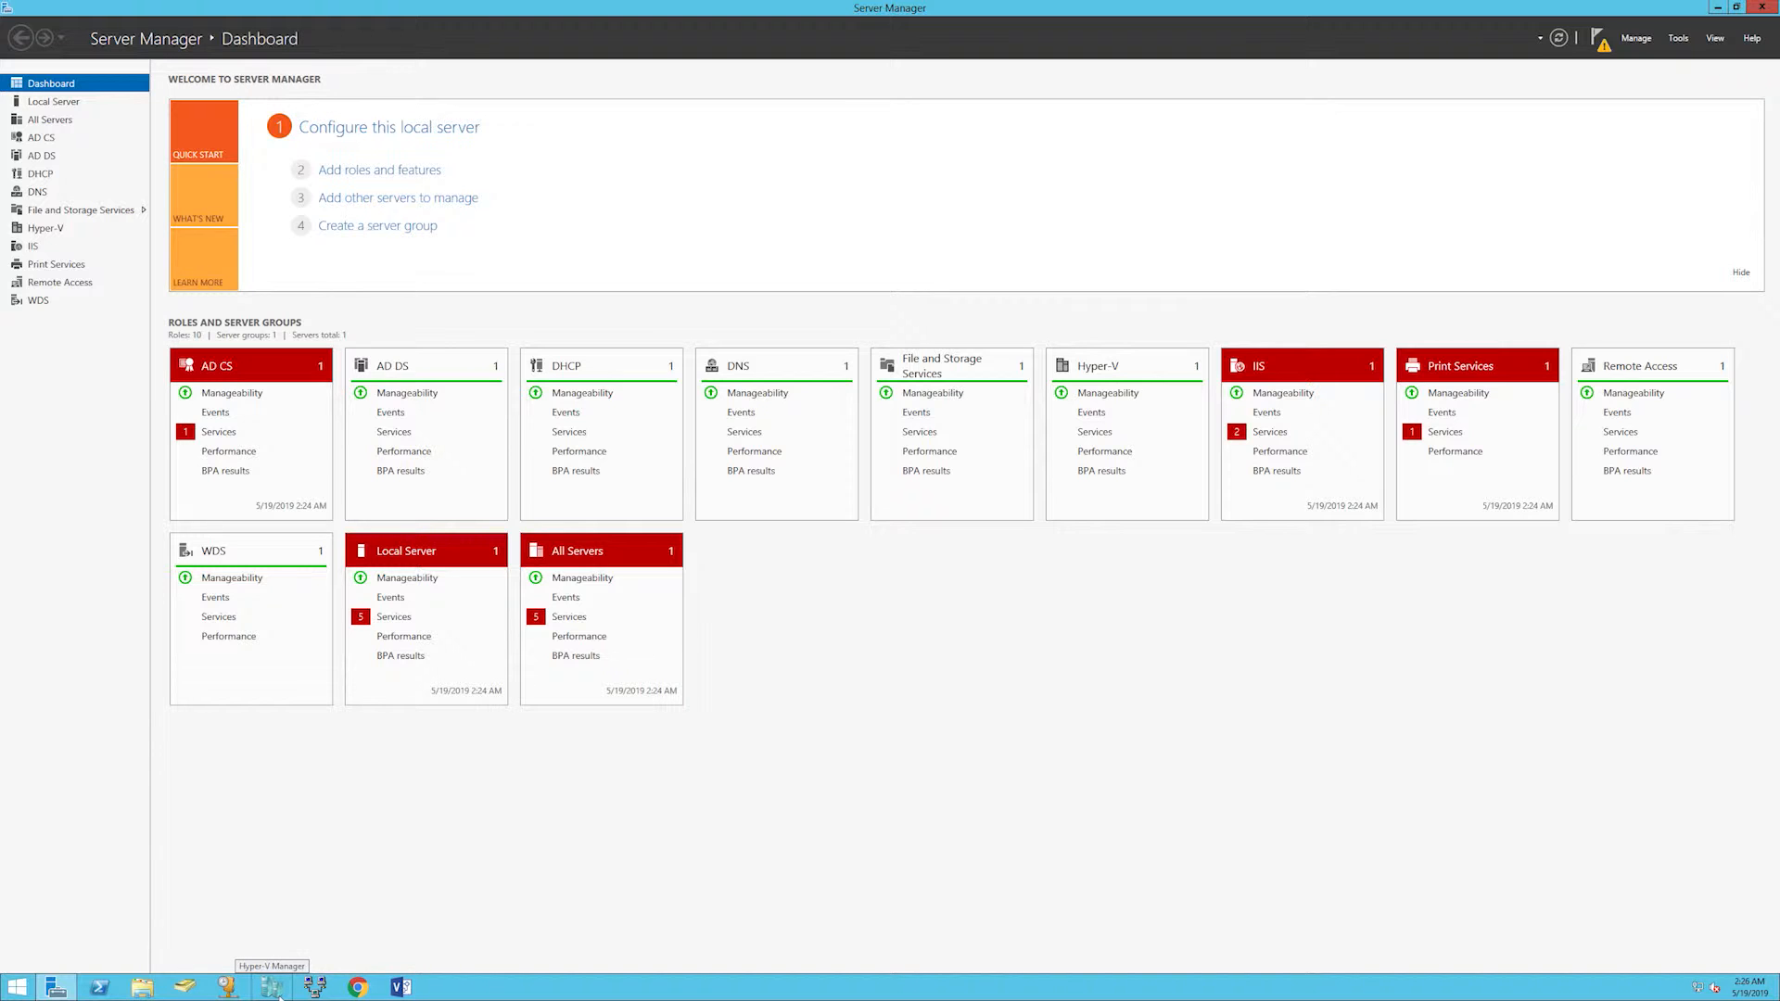
Open Hyper-V Manager and start creating a new virtual machine on the DC01 server.
click(1677, 39)
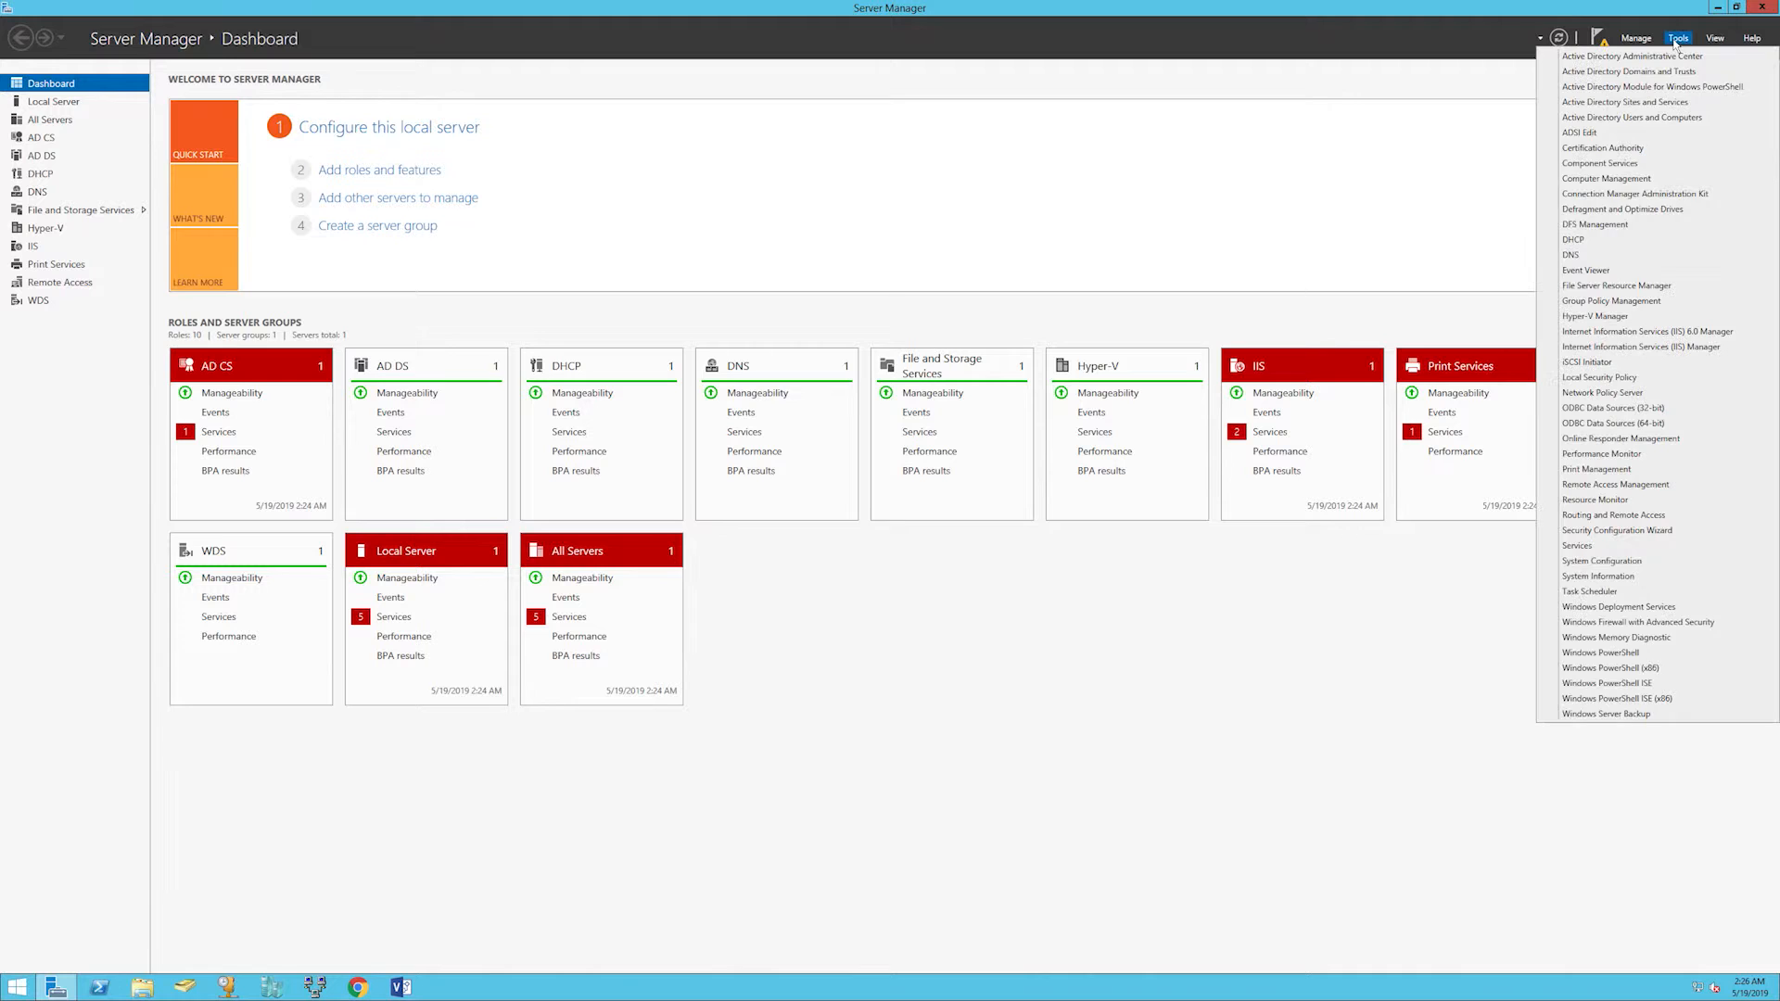
click(1588, 319)
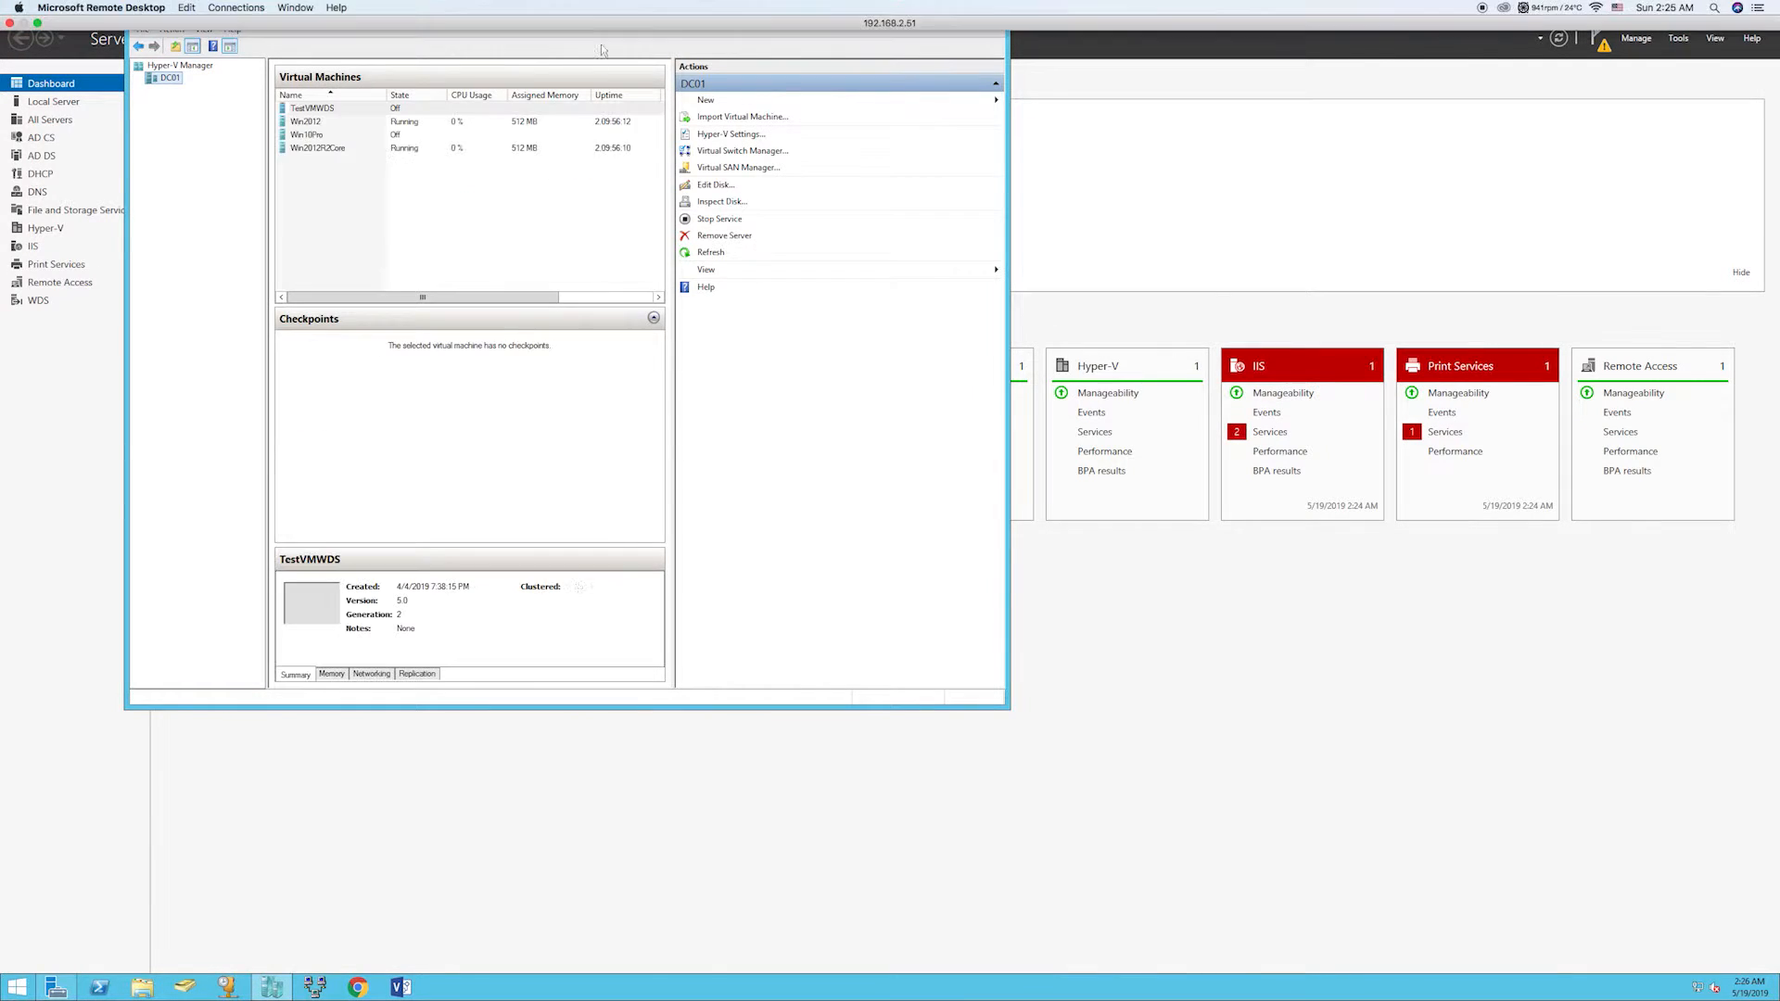
right_click(173, 85)
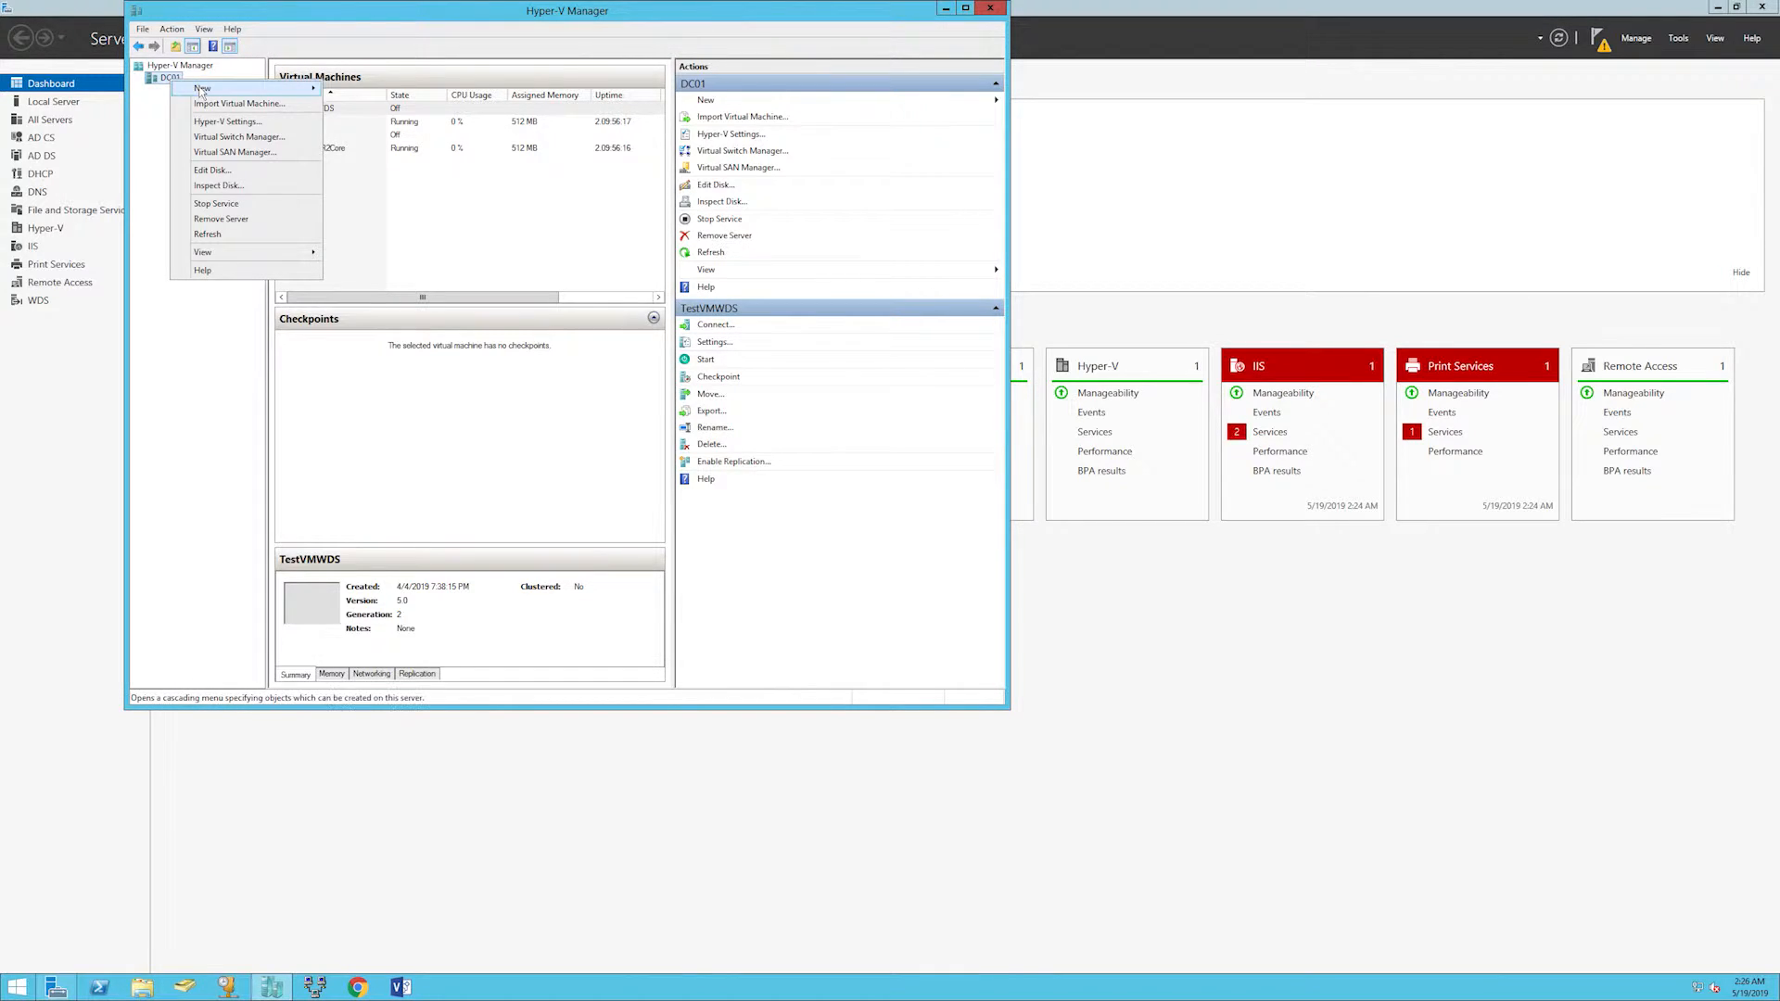
mouse_move(202, 91)
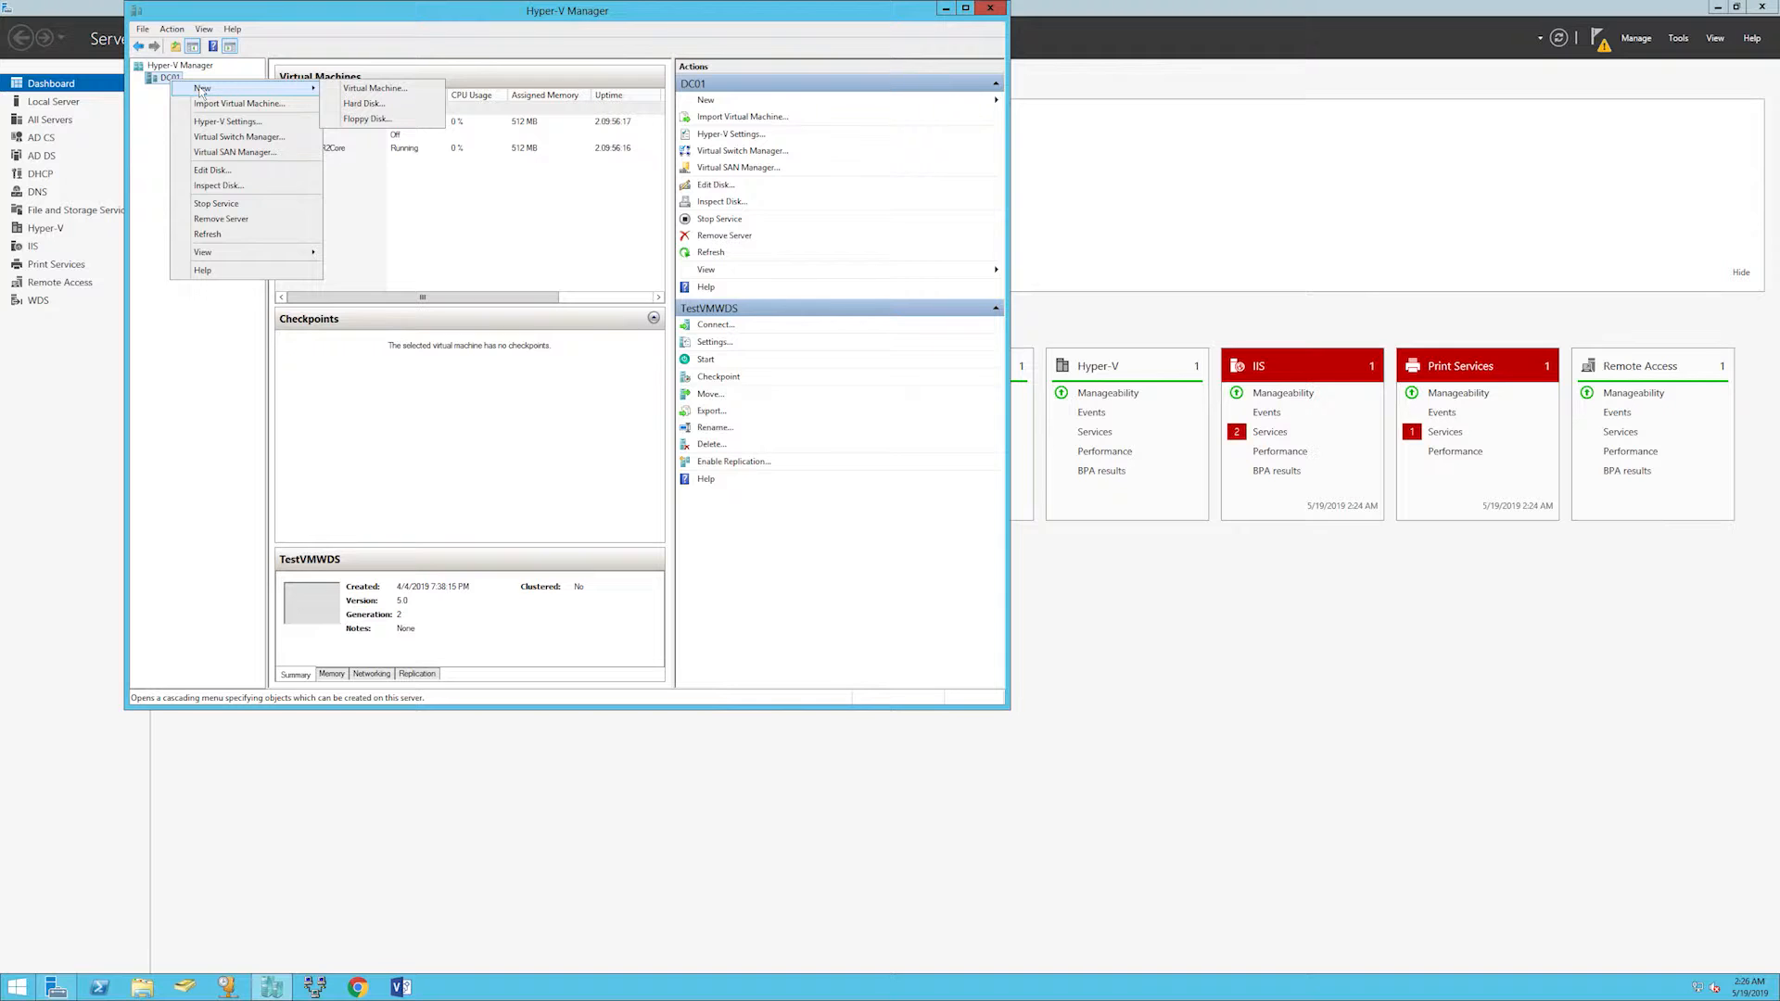
click(377, 89)
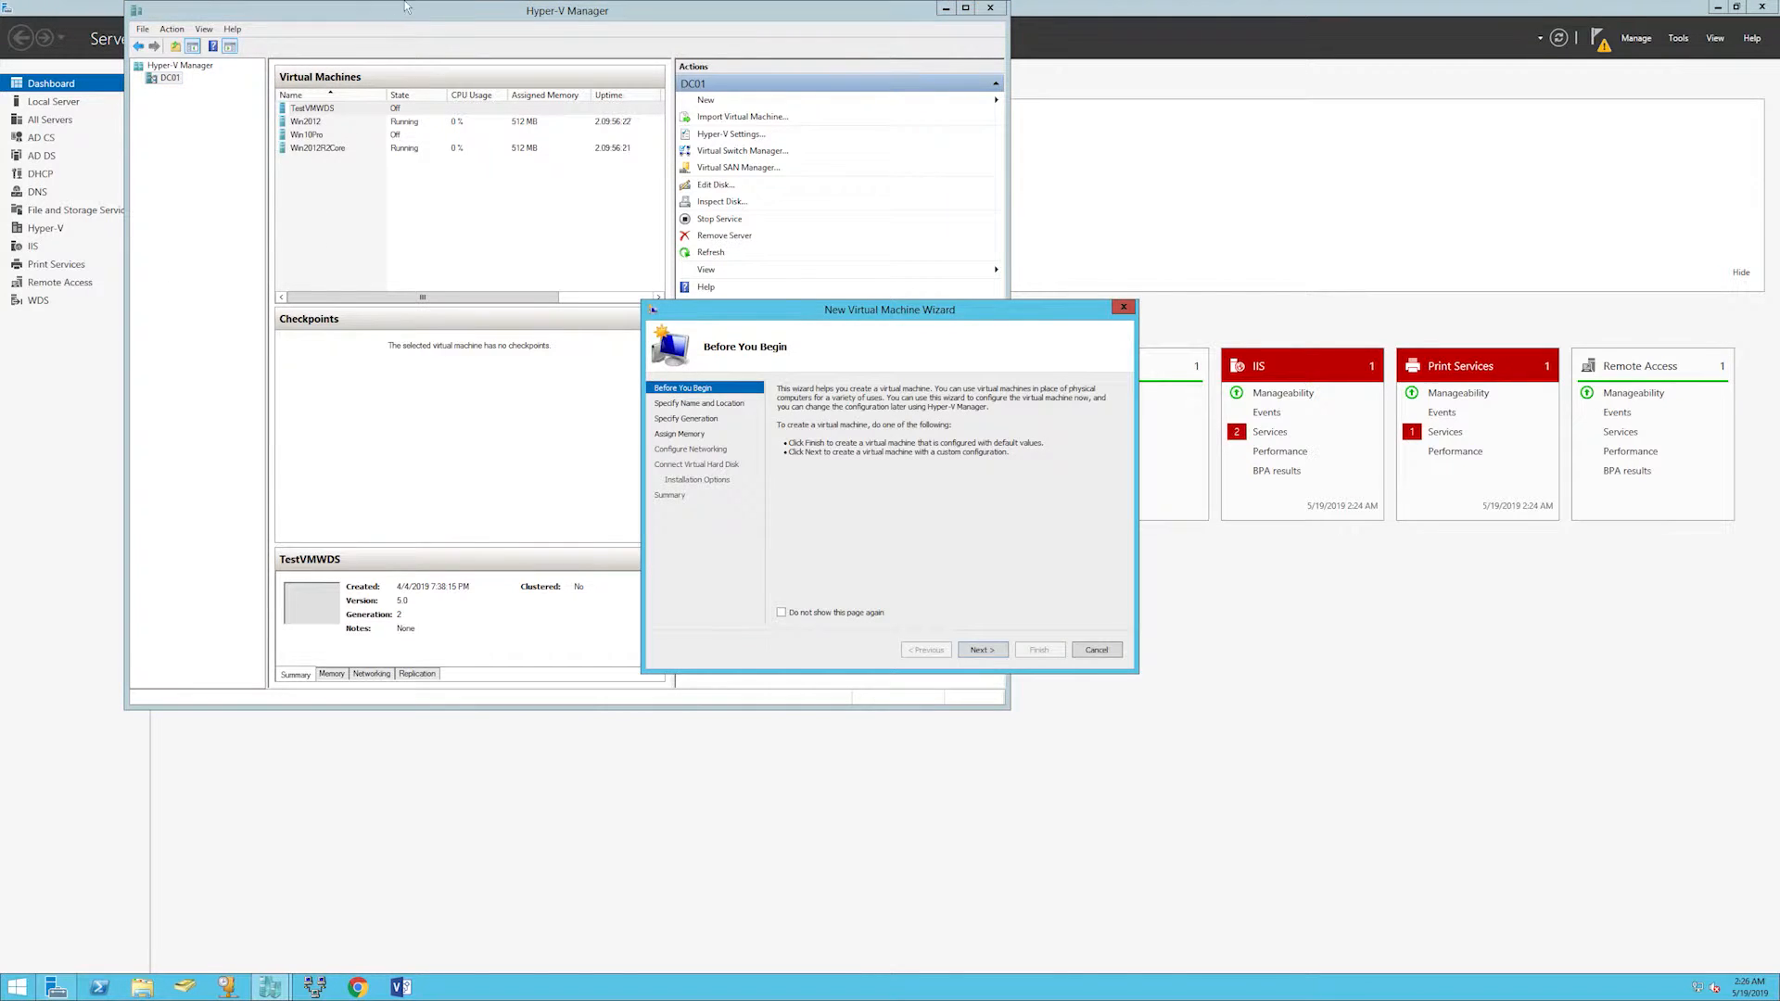
mouse_move(416, 5)
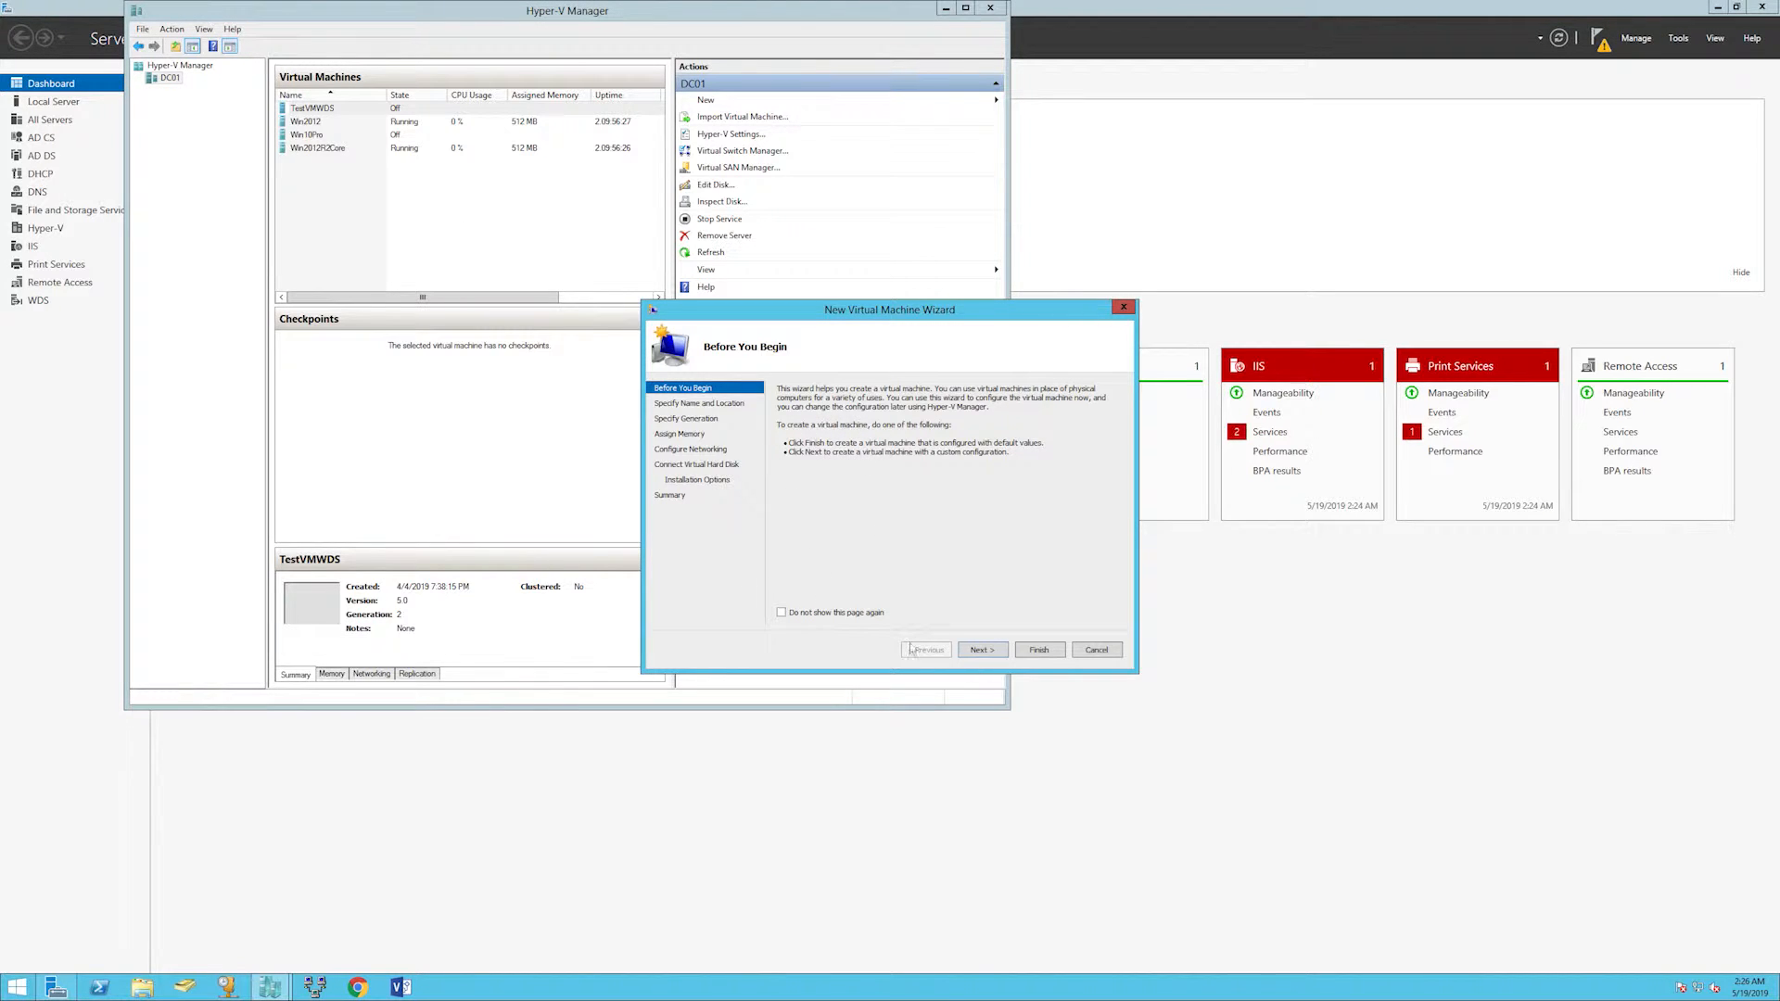
Name the new virtual machine Windows2012Core_1 and make it a Generation 2 machine.
click(983, 650)
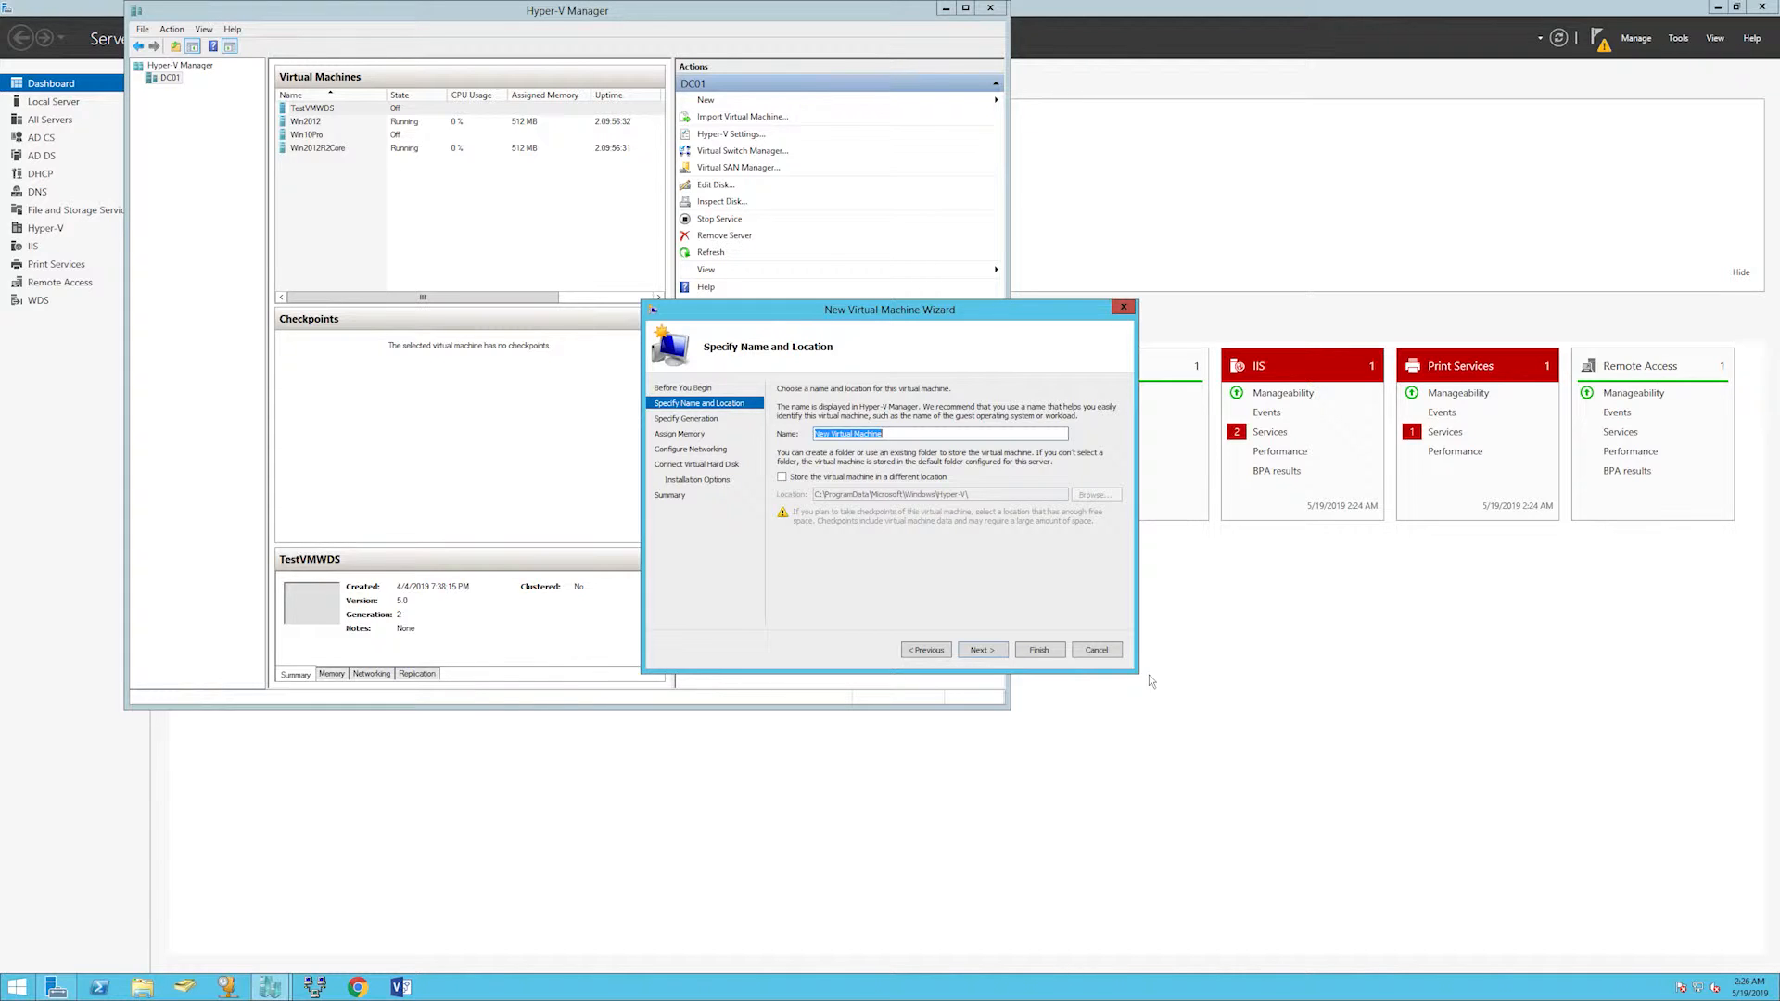
text(Windows2012Core_1)
click(989, 653)
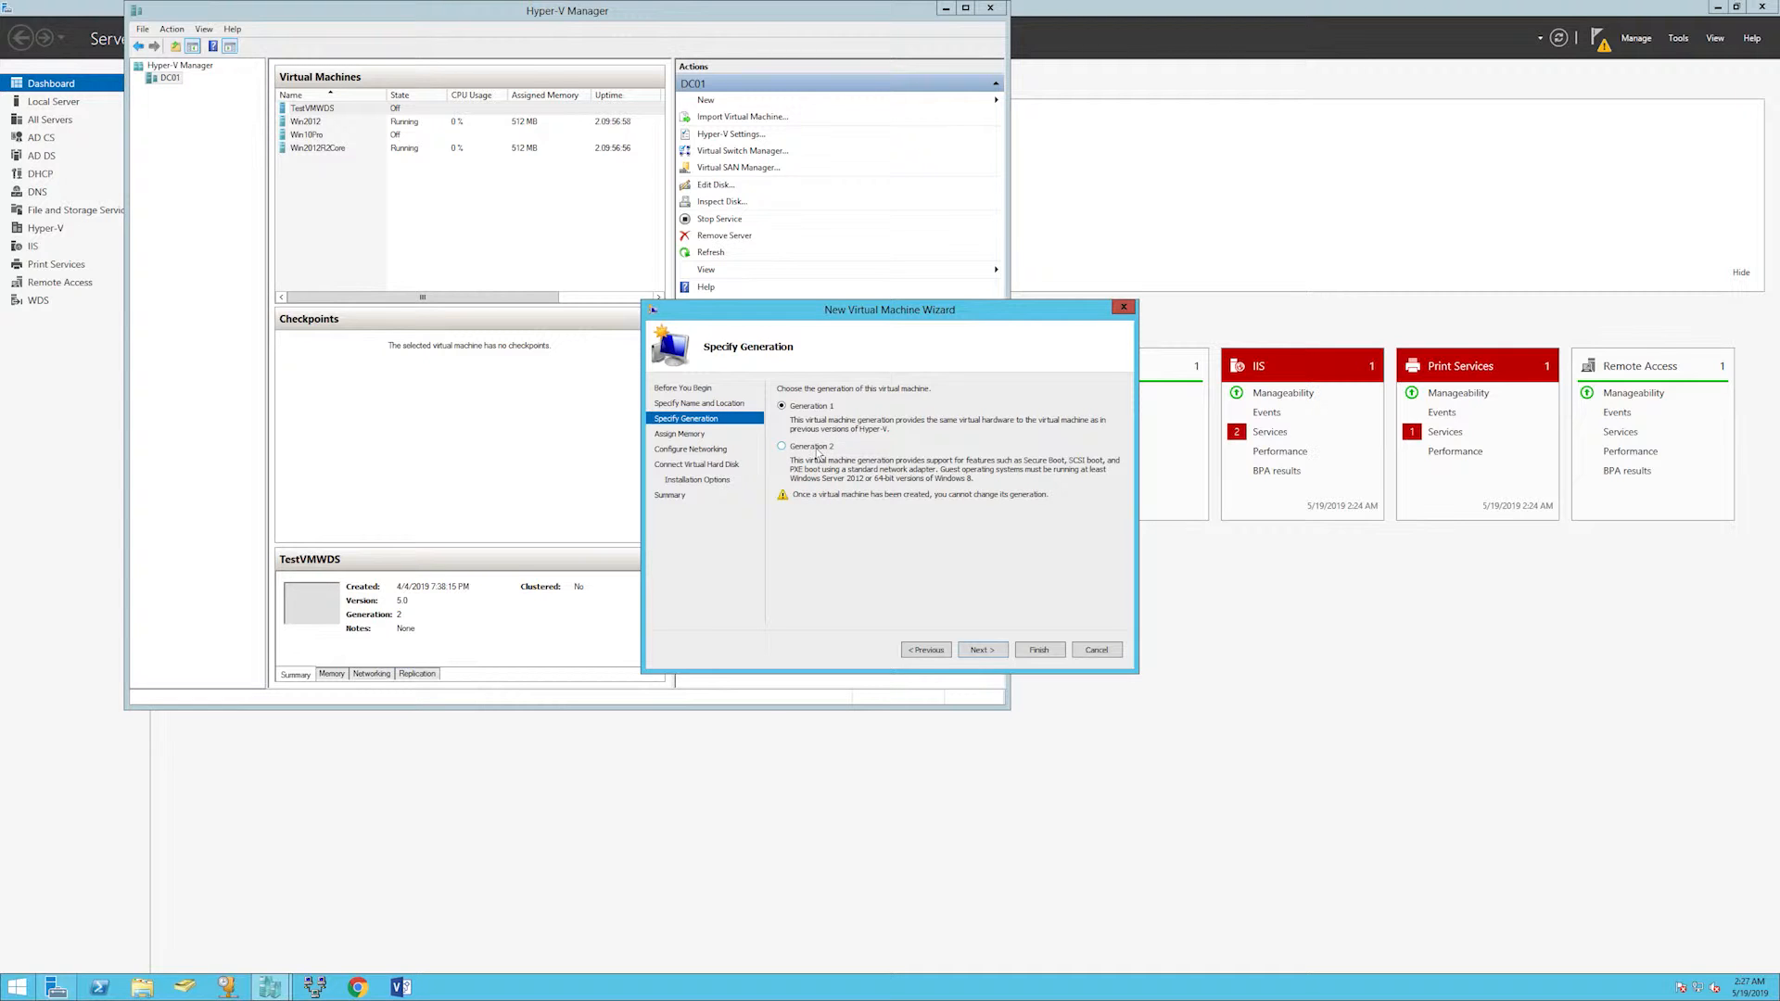
click(782, 447)
click(983, 650)
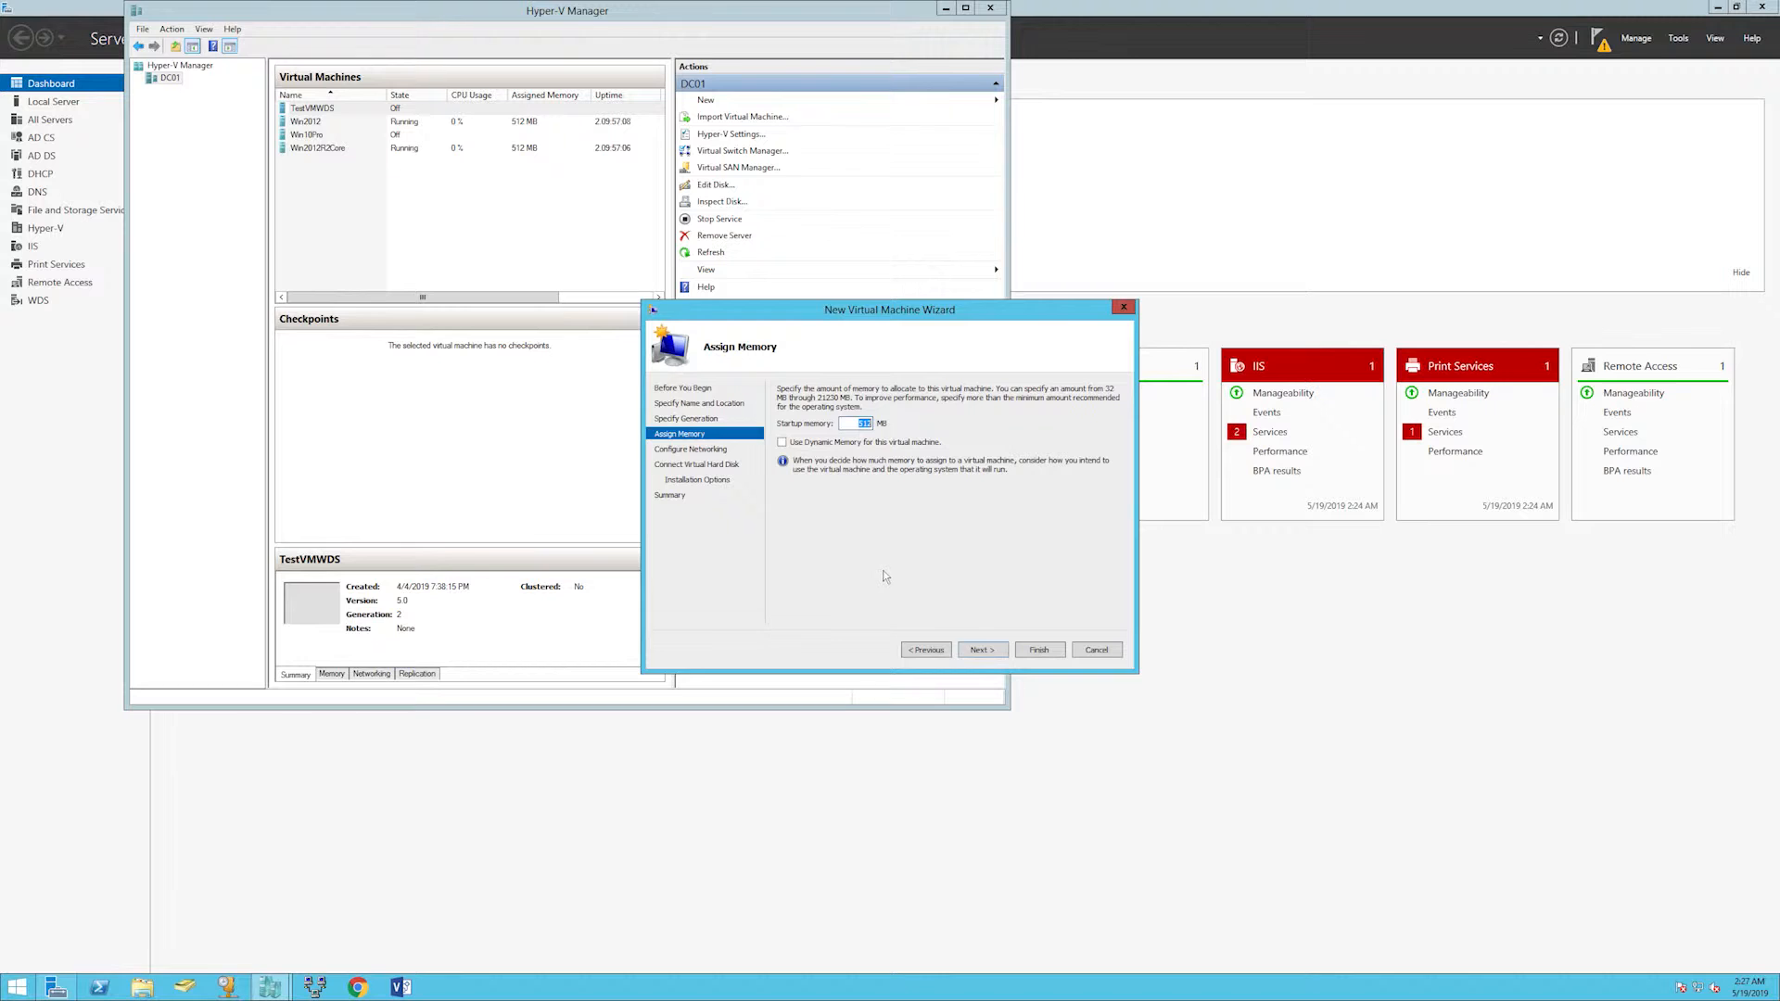
Assign 2000 MB of startup memory and connect the network adapter to the Win2012R2ExSwitch virtual switch.
text(2000)
click(981, 650)
click(906, 417)
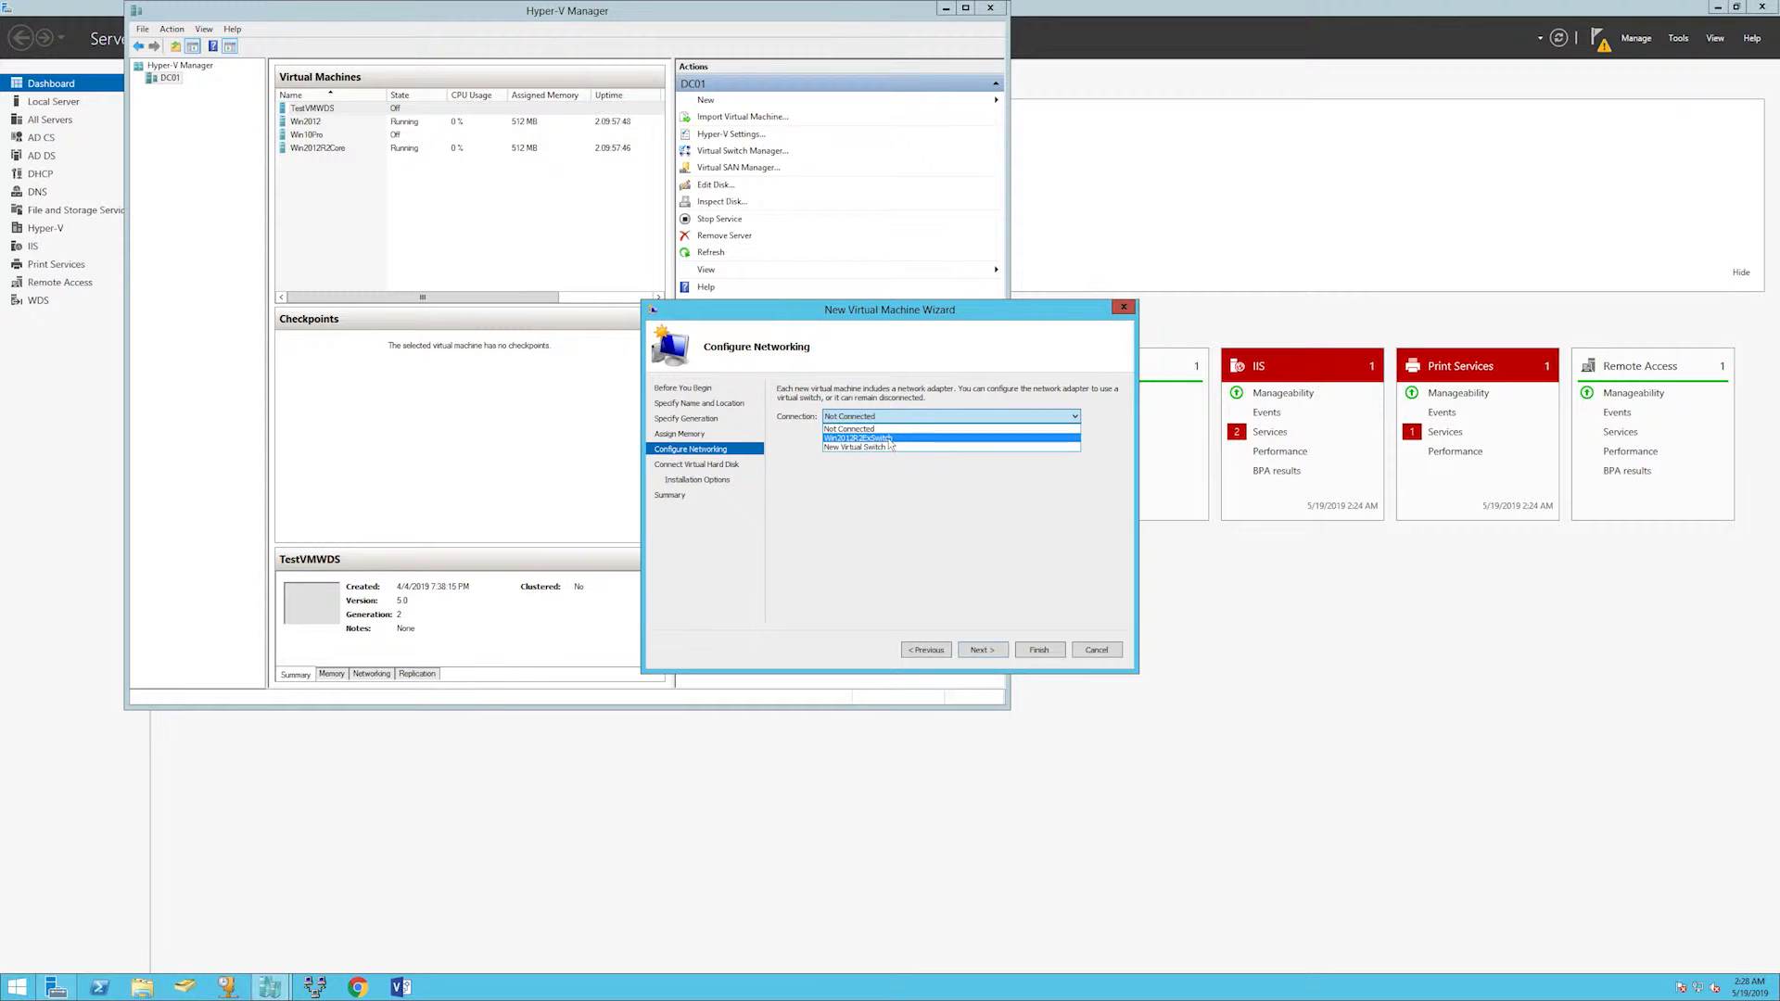
click(888, 440)
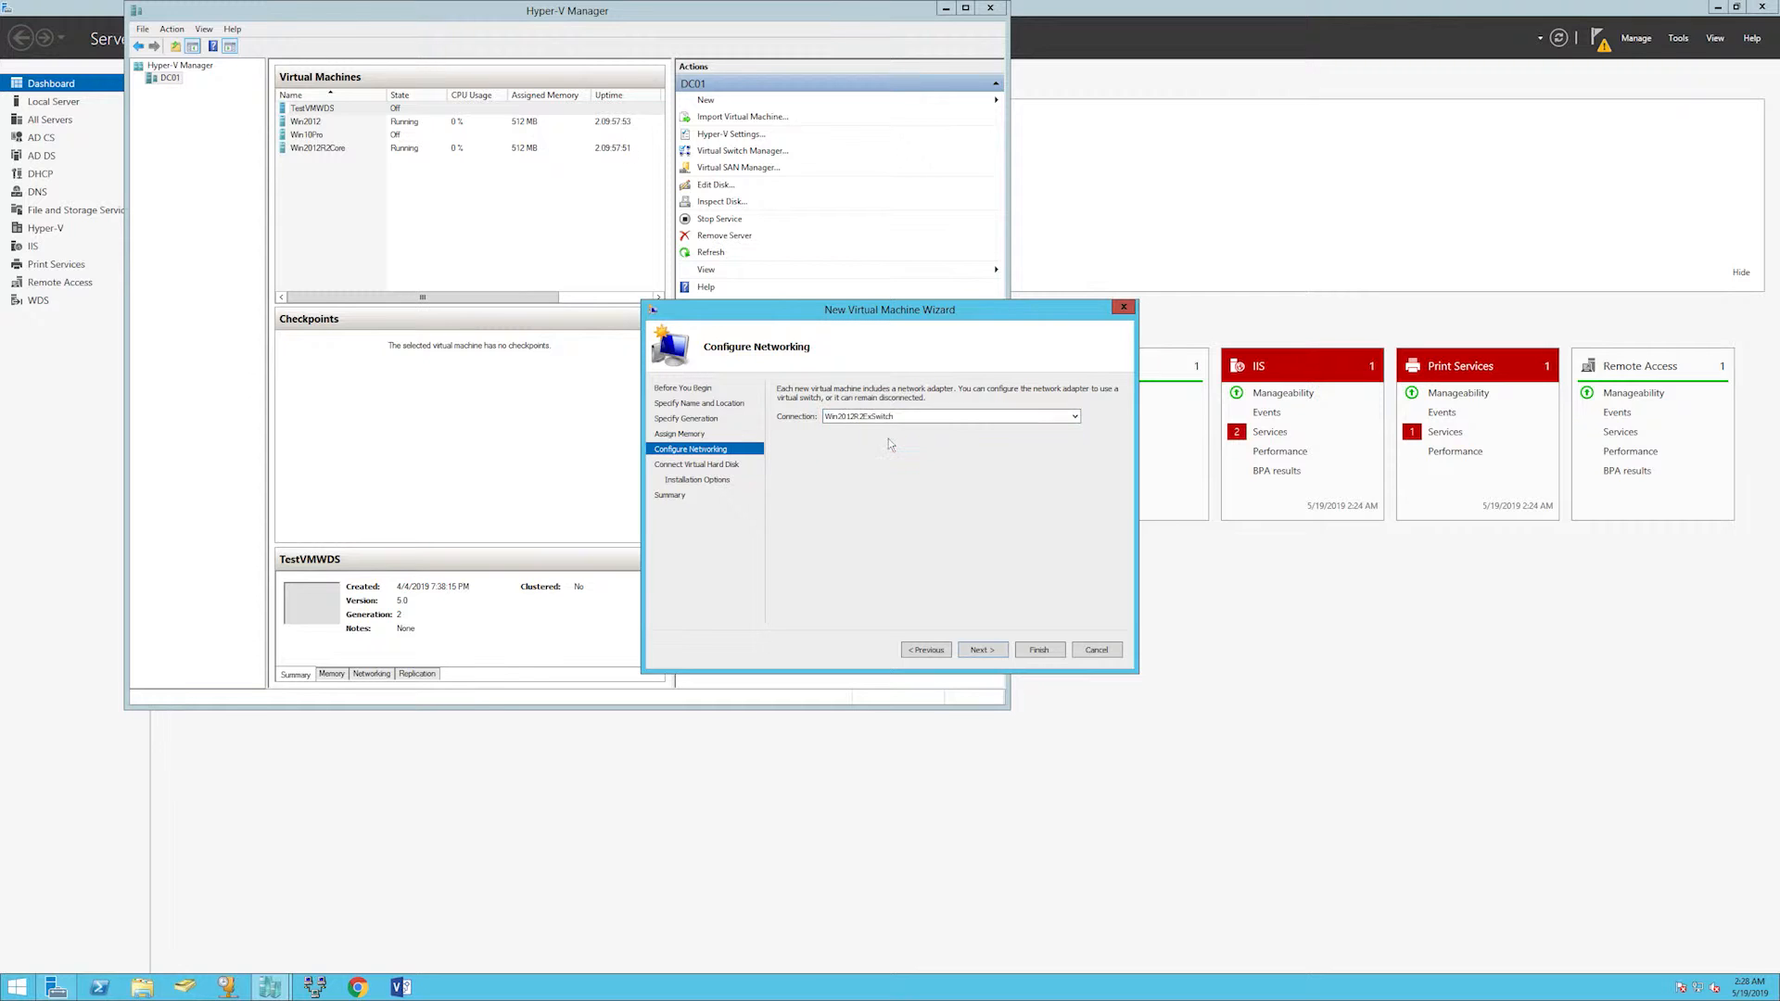
click(987, 650)
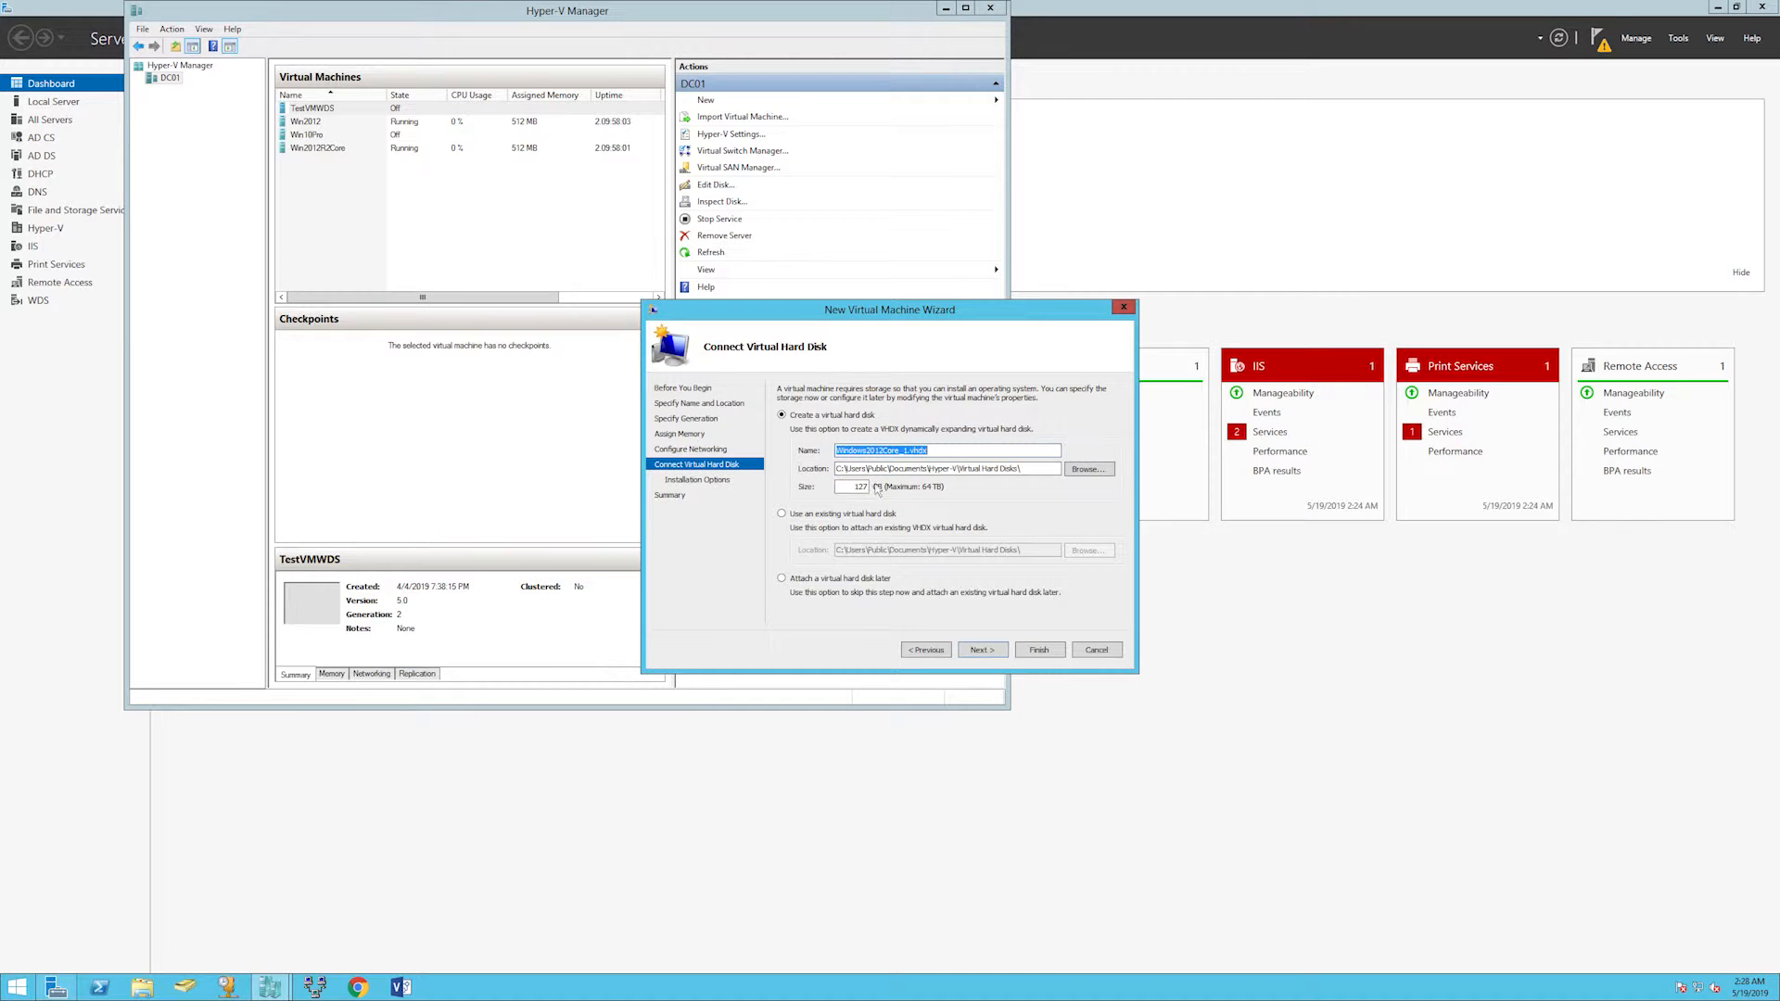
Create the virtual hard disk with a size of 50 GB, keeping the default name and location.
double_click(859, 487)
text(50)
drag(1021, 468, 852, 481)
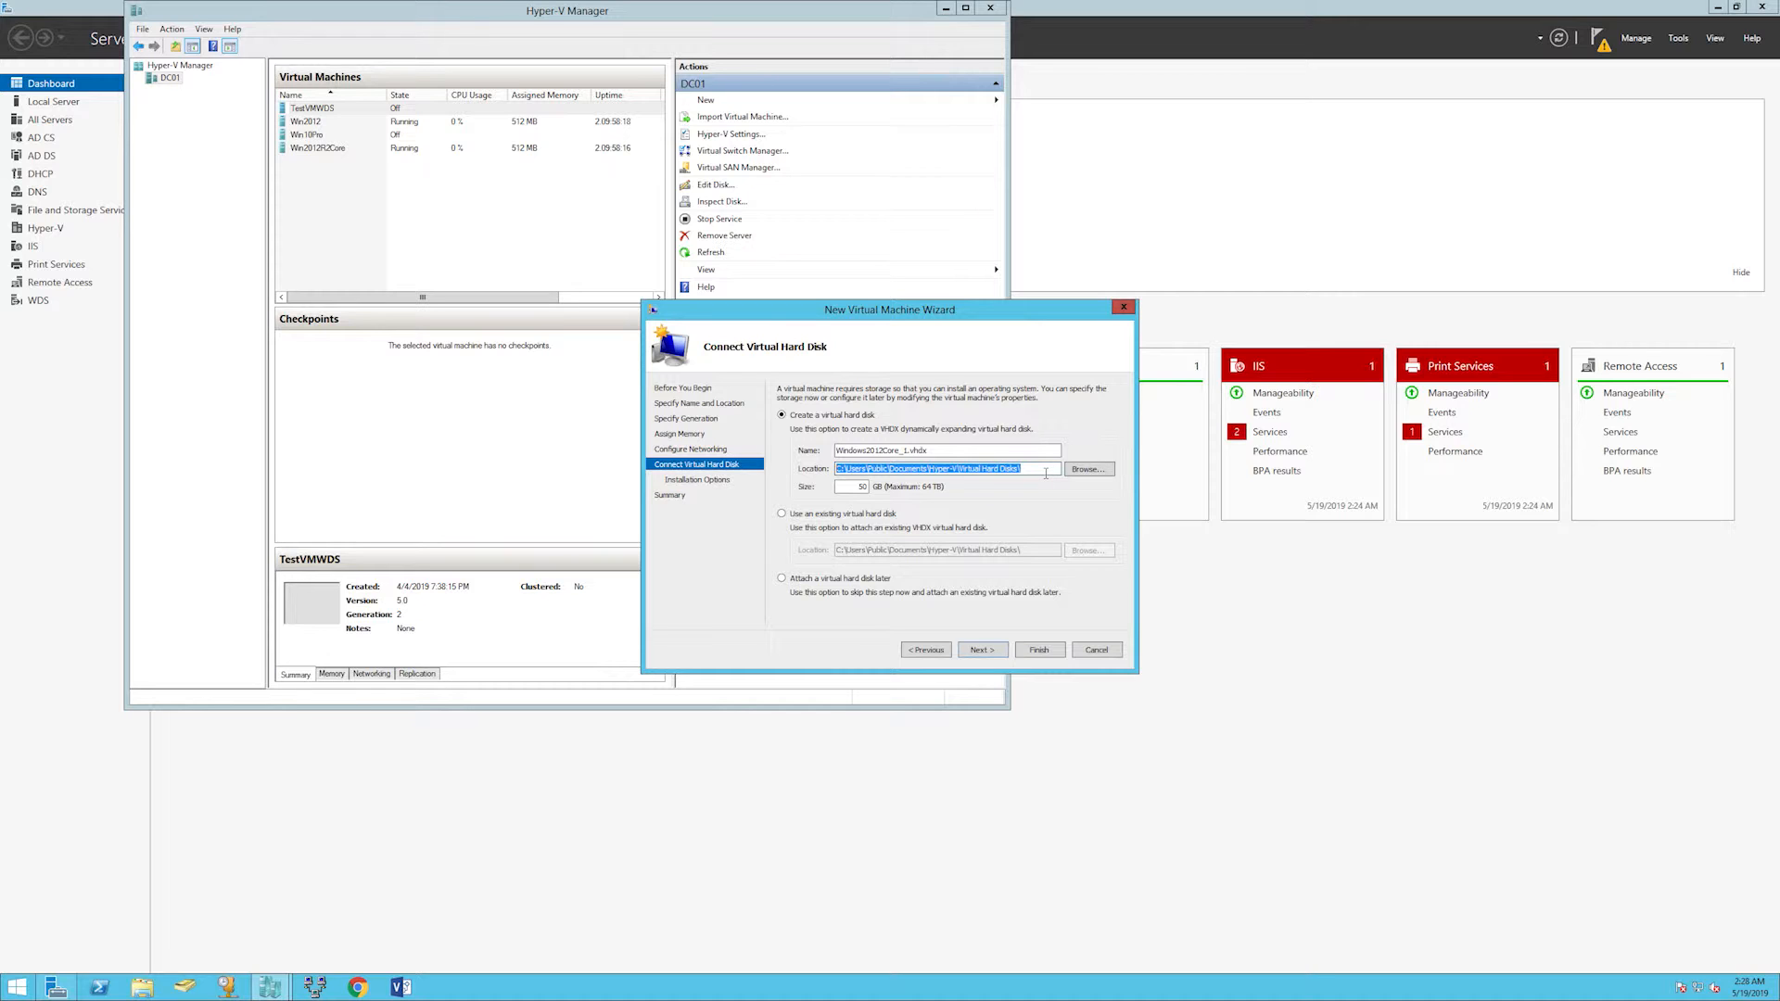
click(990, 650)
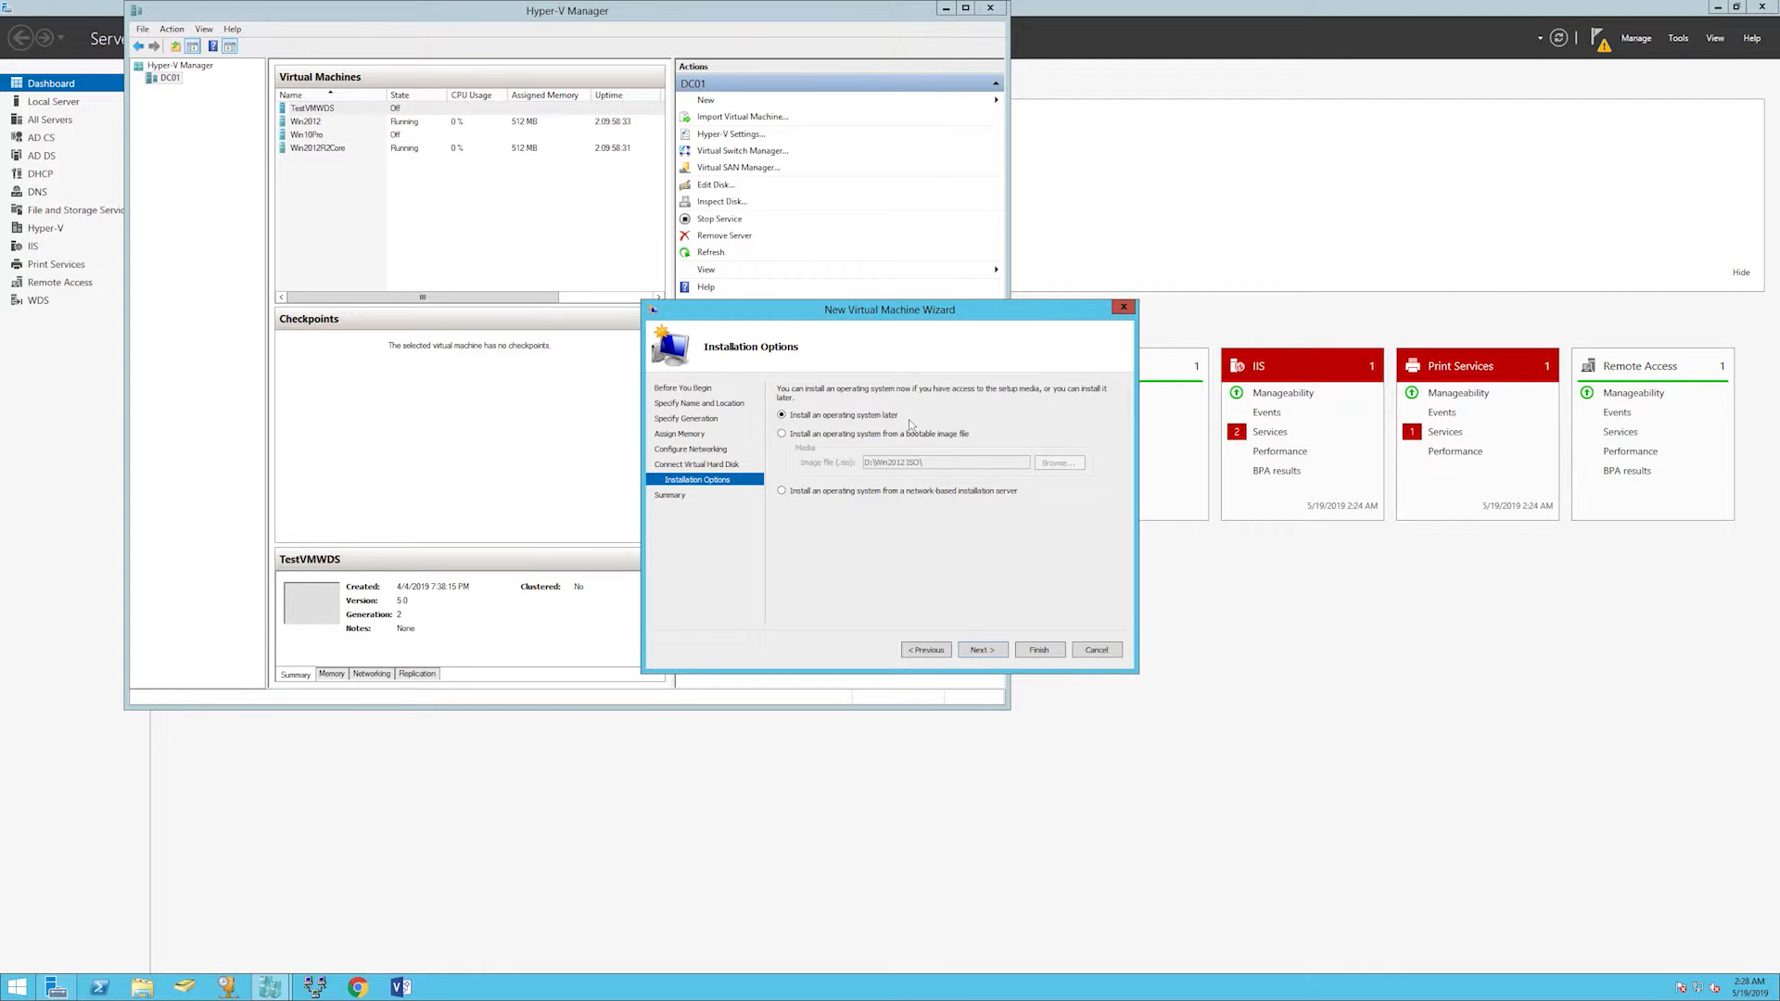
Choose to install the operating system from the bootable image Win2012R2 in D:\Win2012 ISO and finish creating the virtual machine.
click(811, 436)
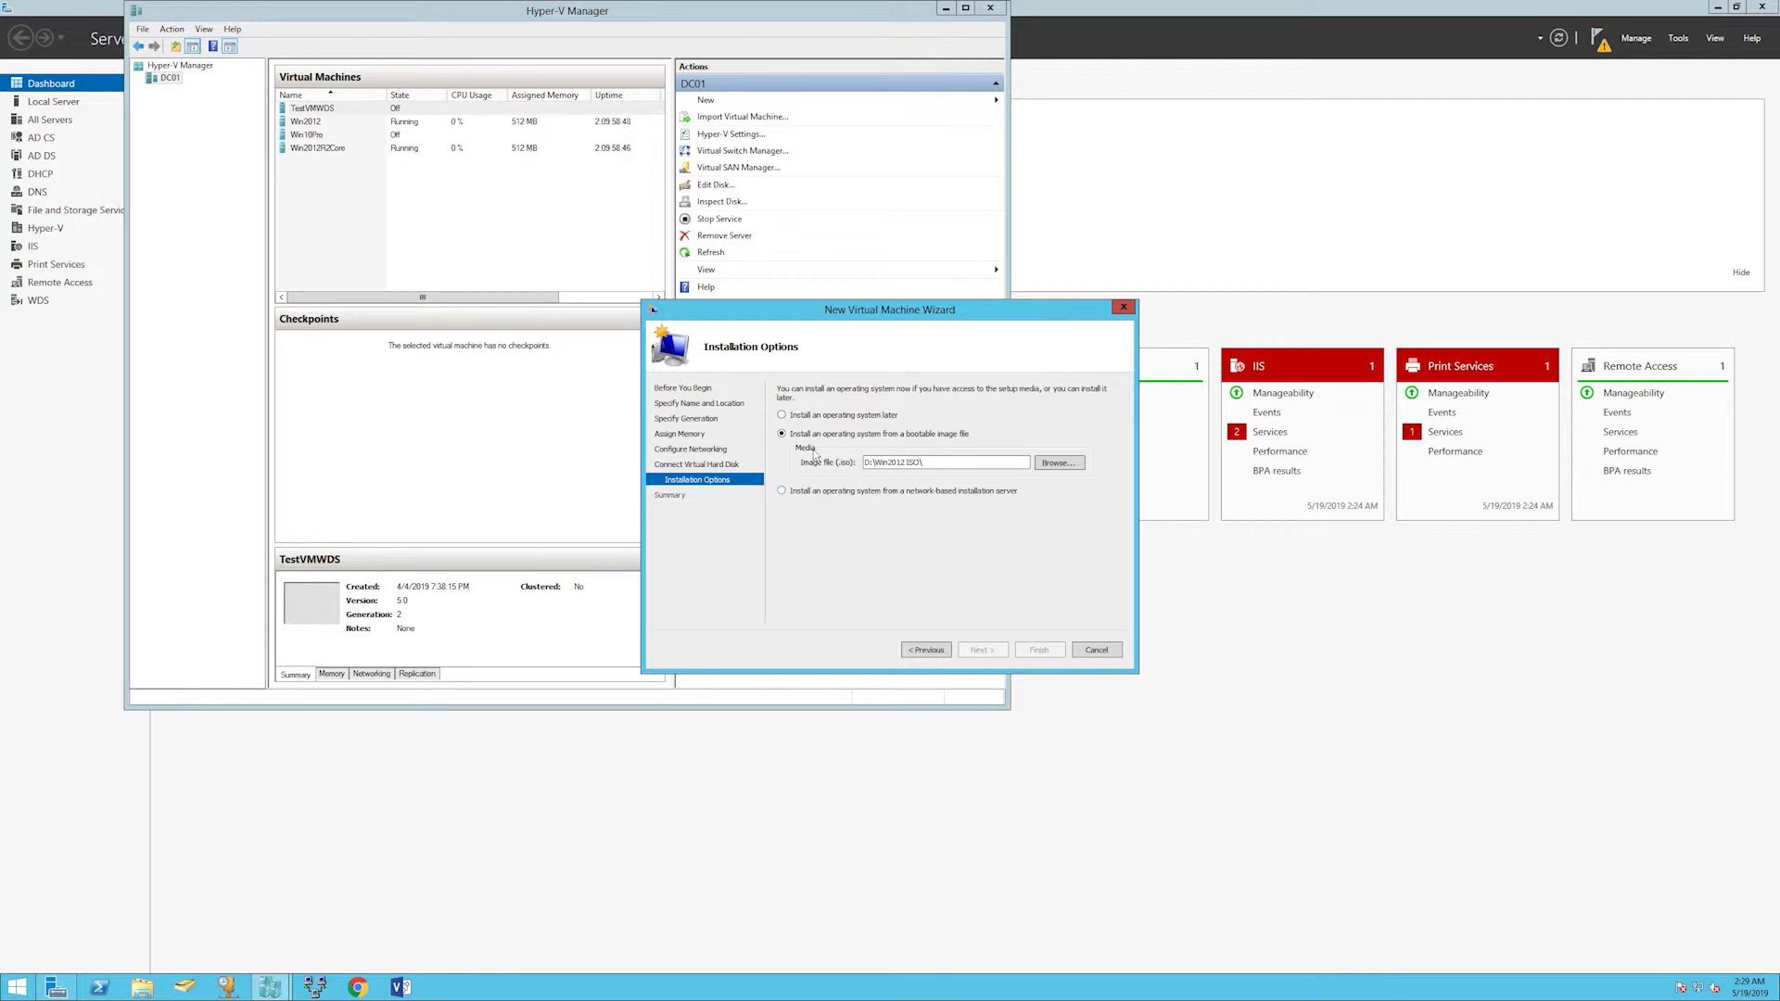
click(1074, 467)
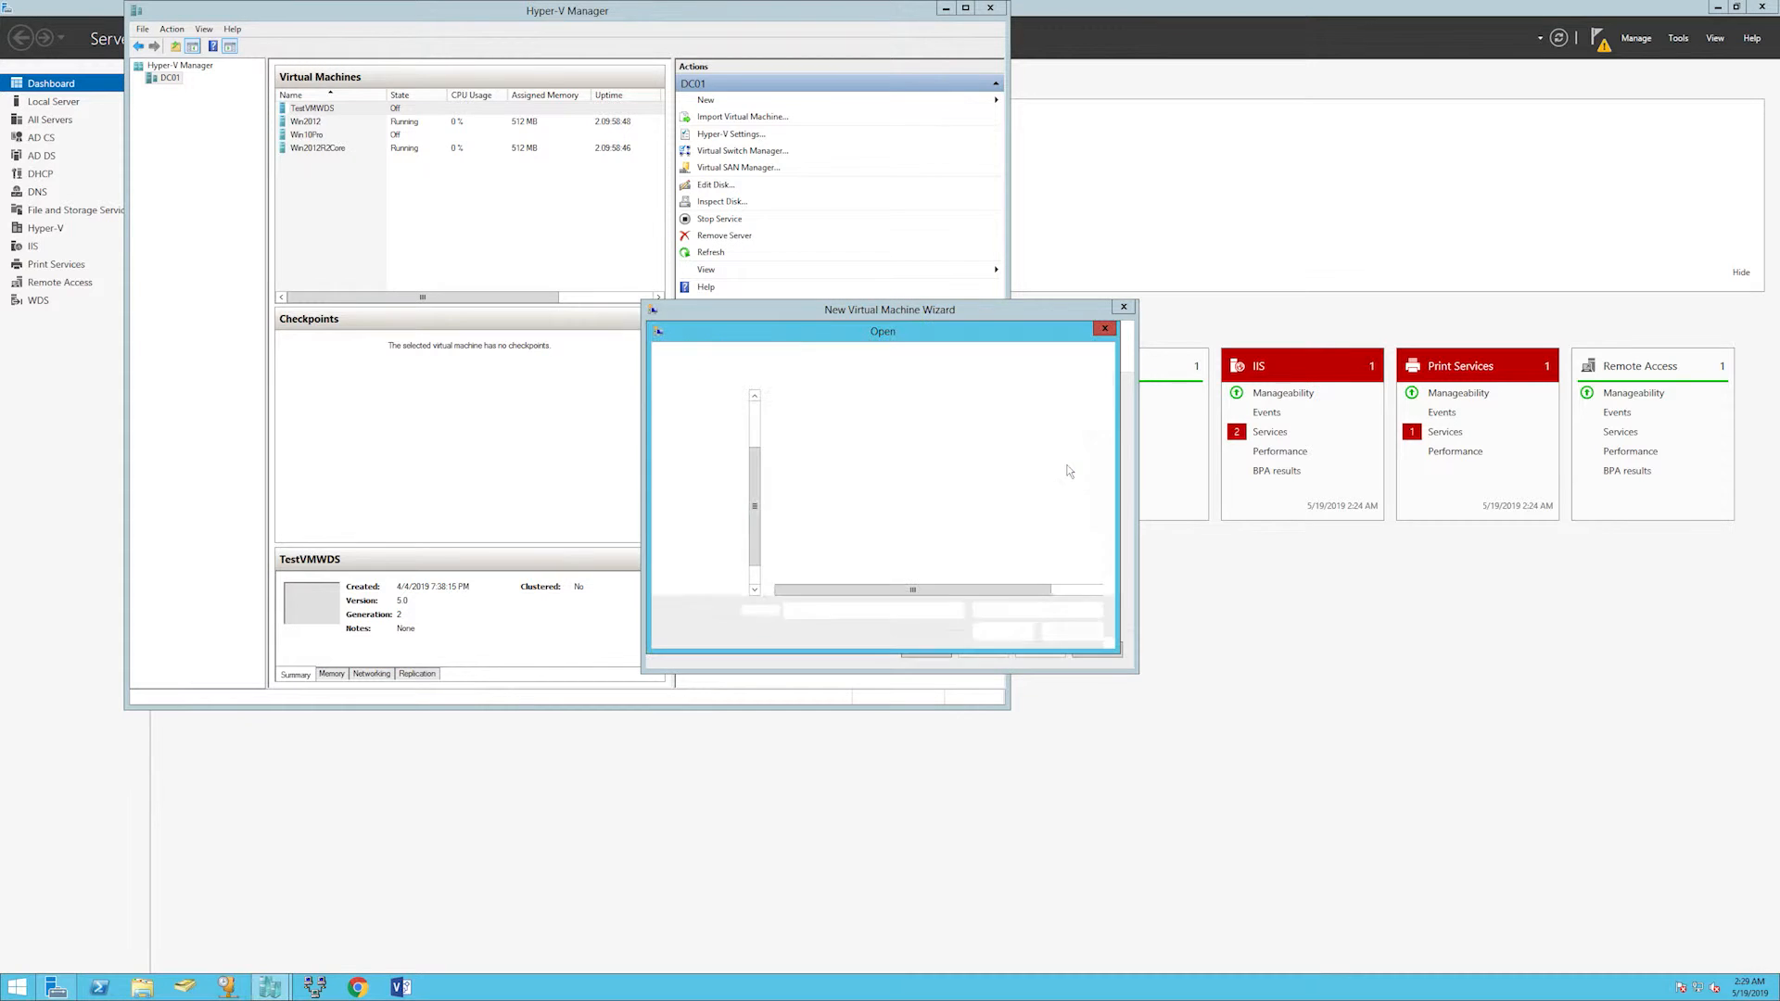
click(818, 419)
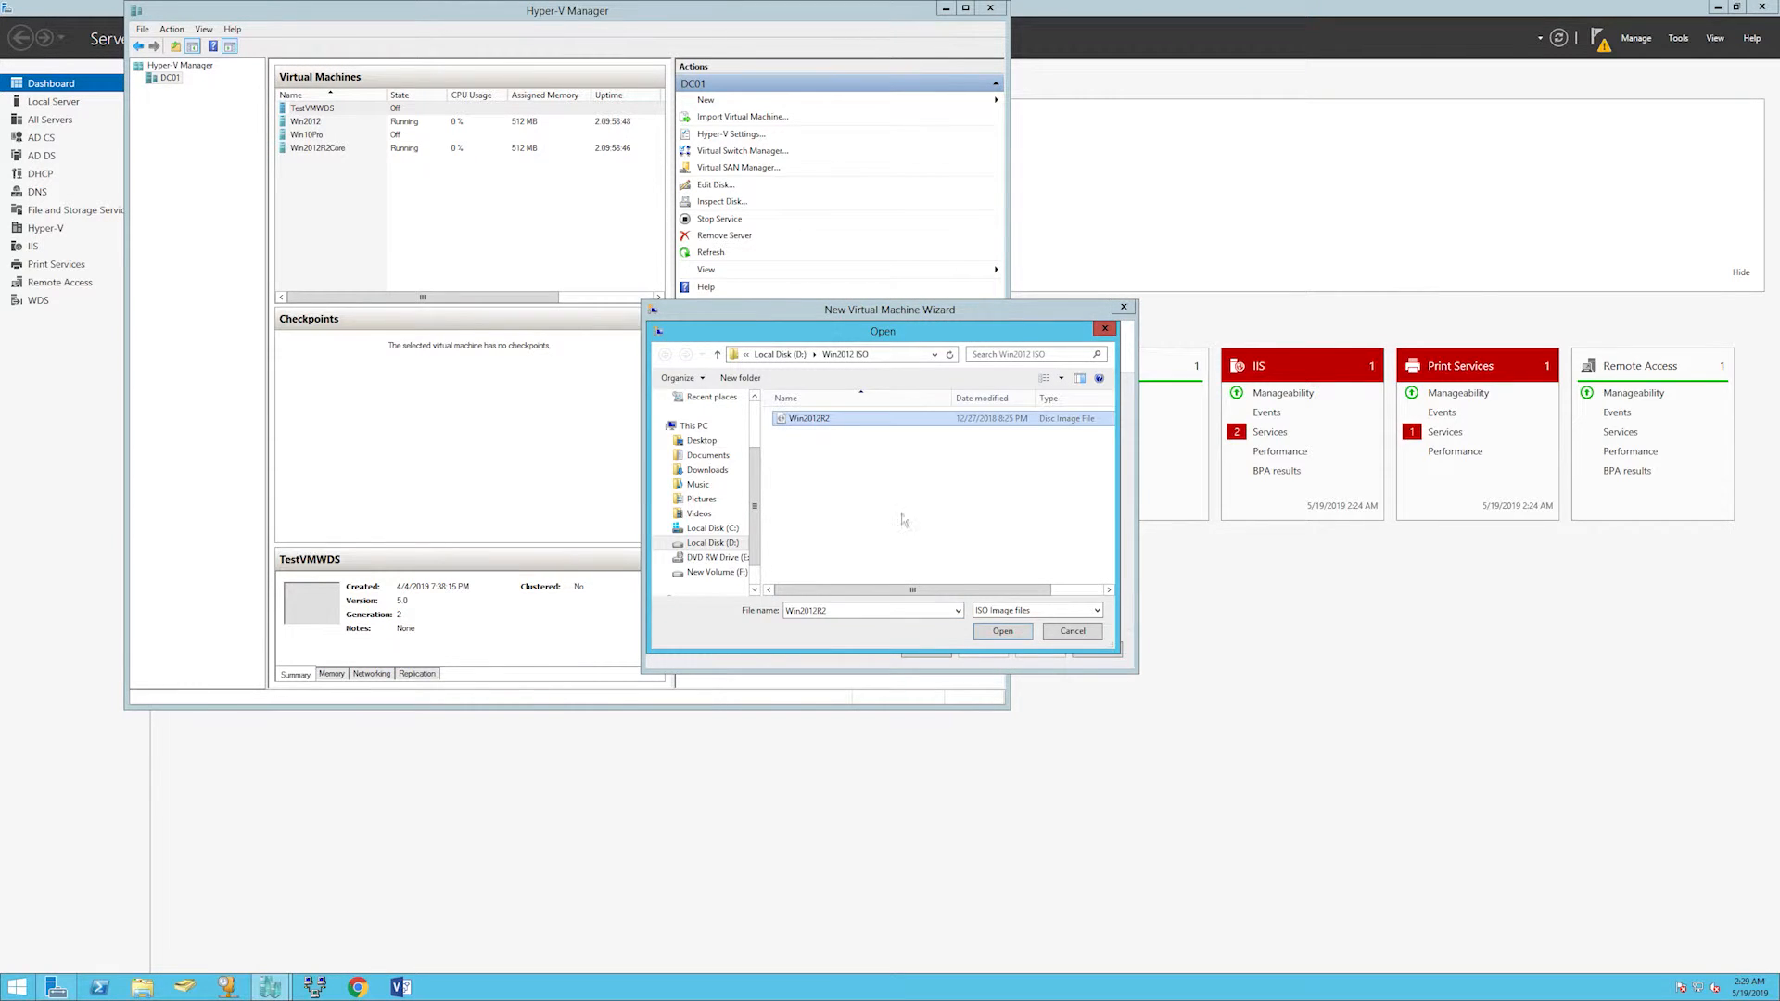
click(1009, 632)
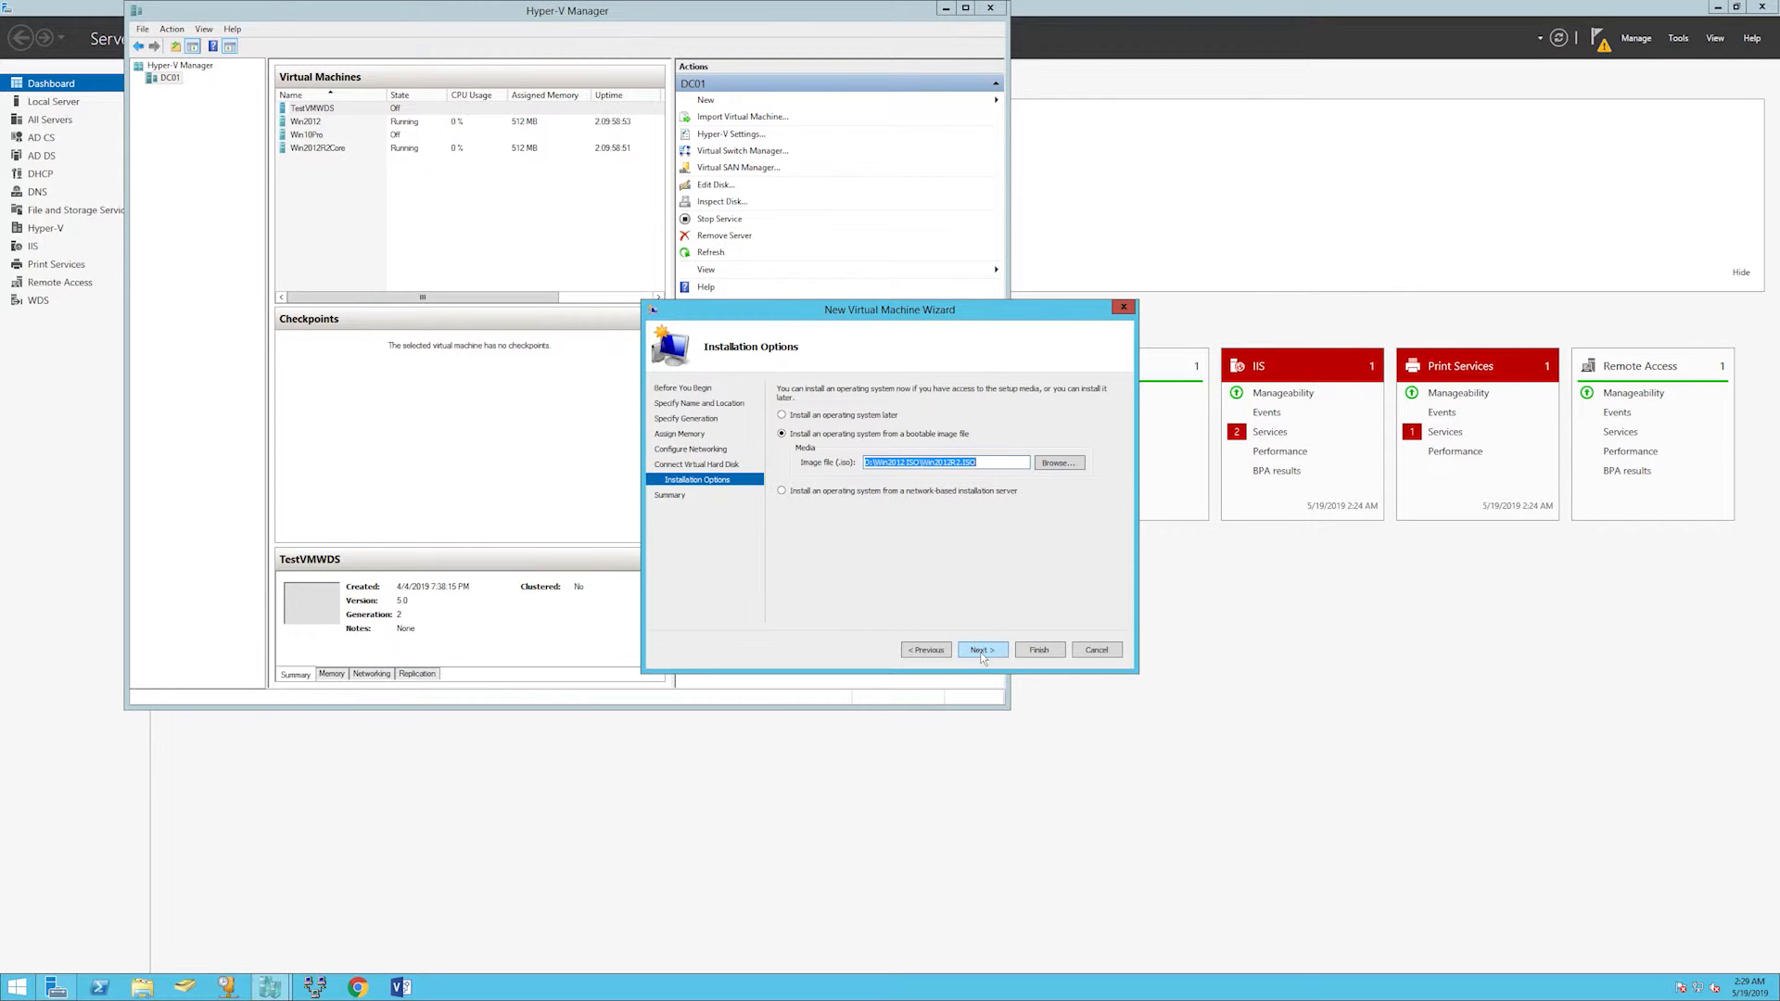
click(978, 651)
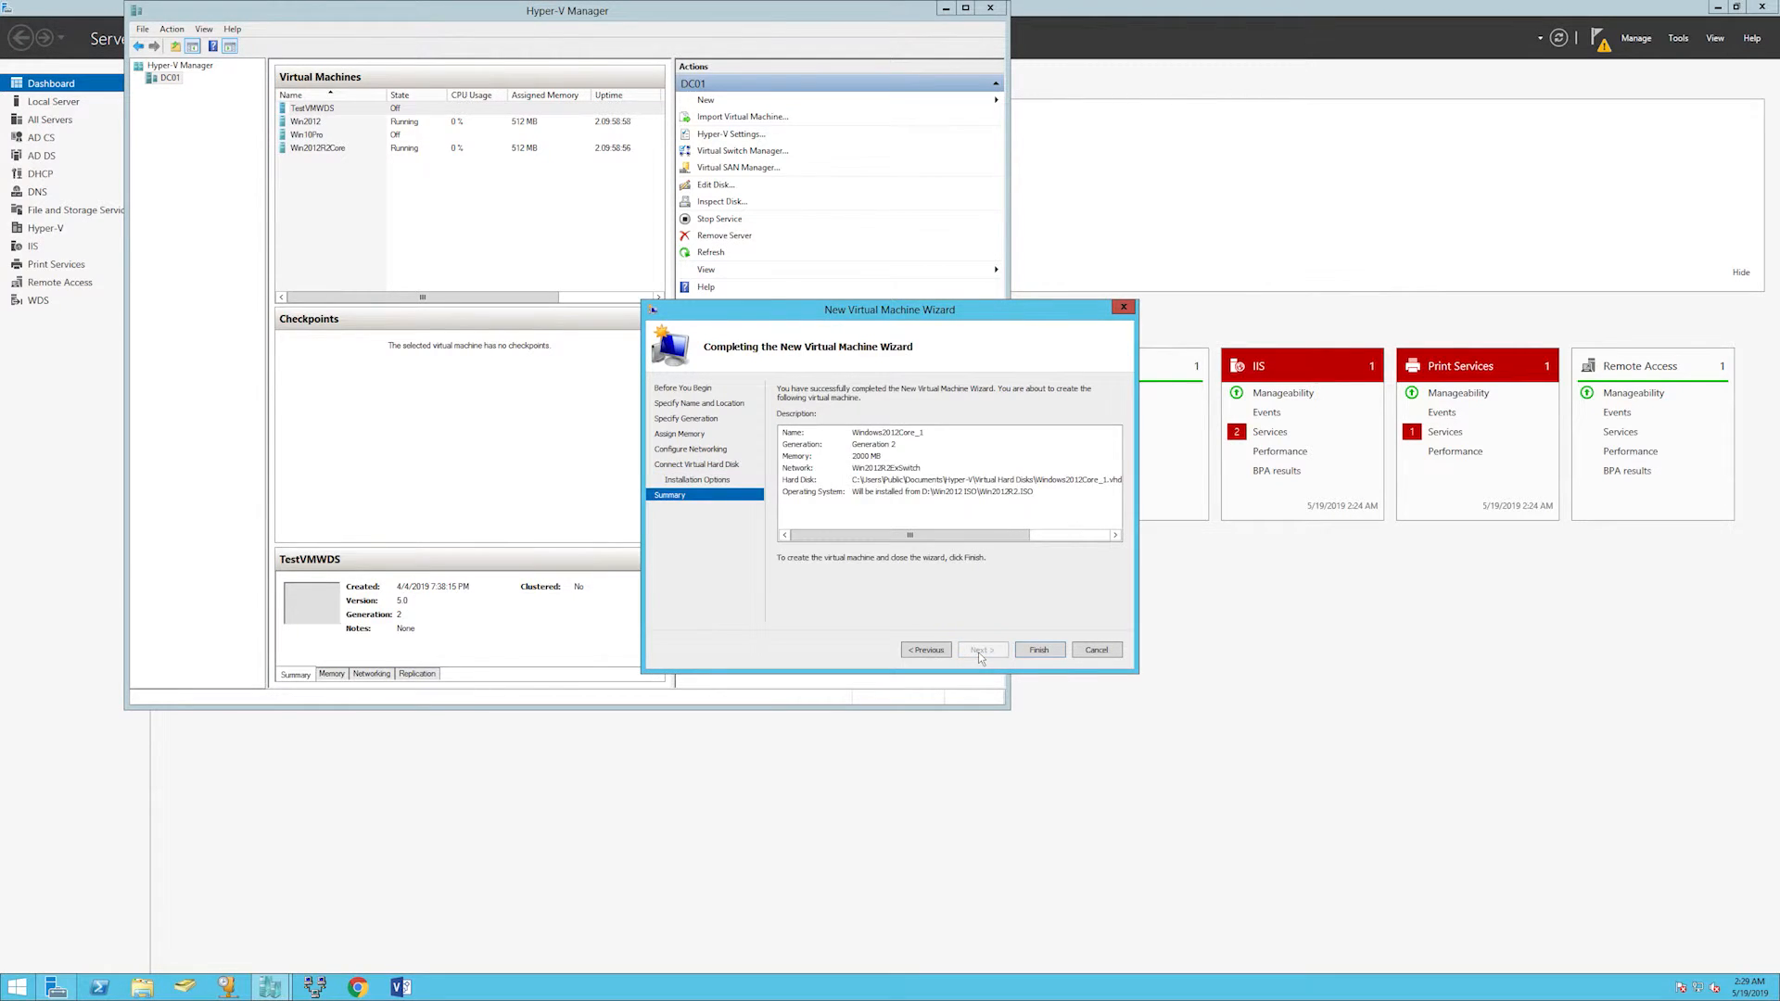
click(1040, 651)
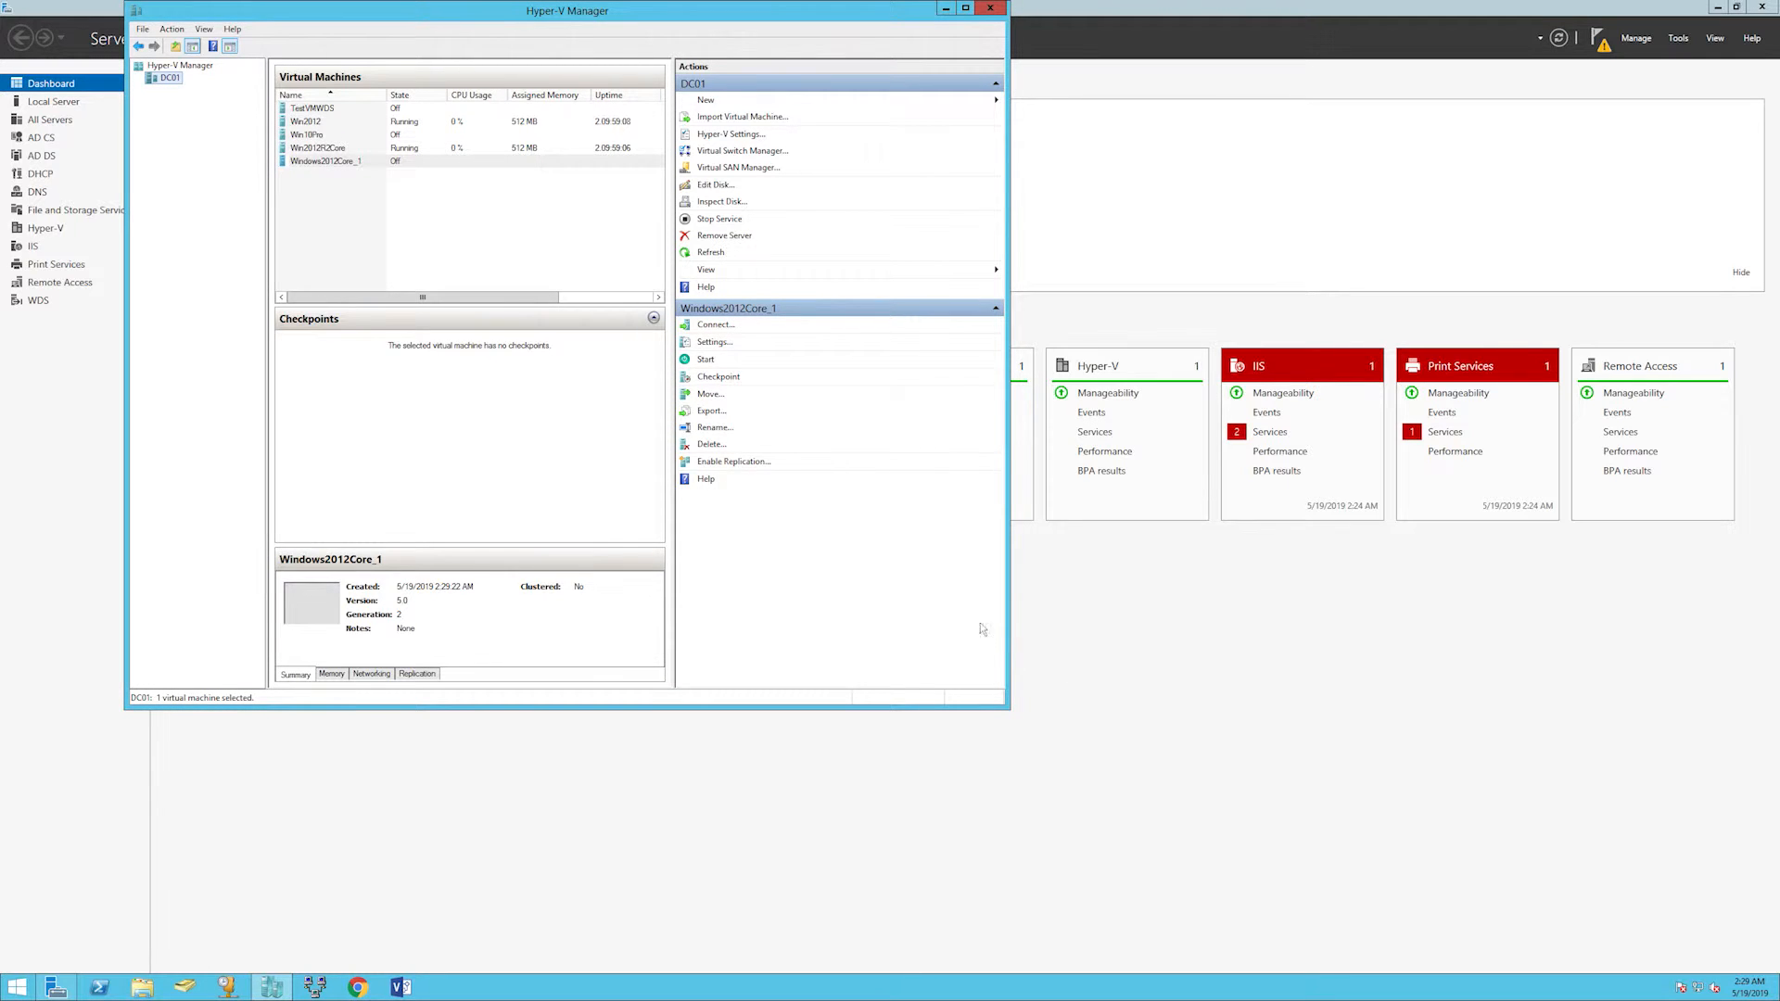
Connect to the Windows2012Core_1 virtual machine, start it and boot it from the installation DVD.
click(335, 165)
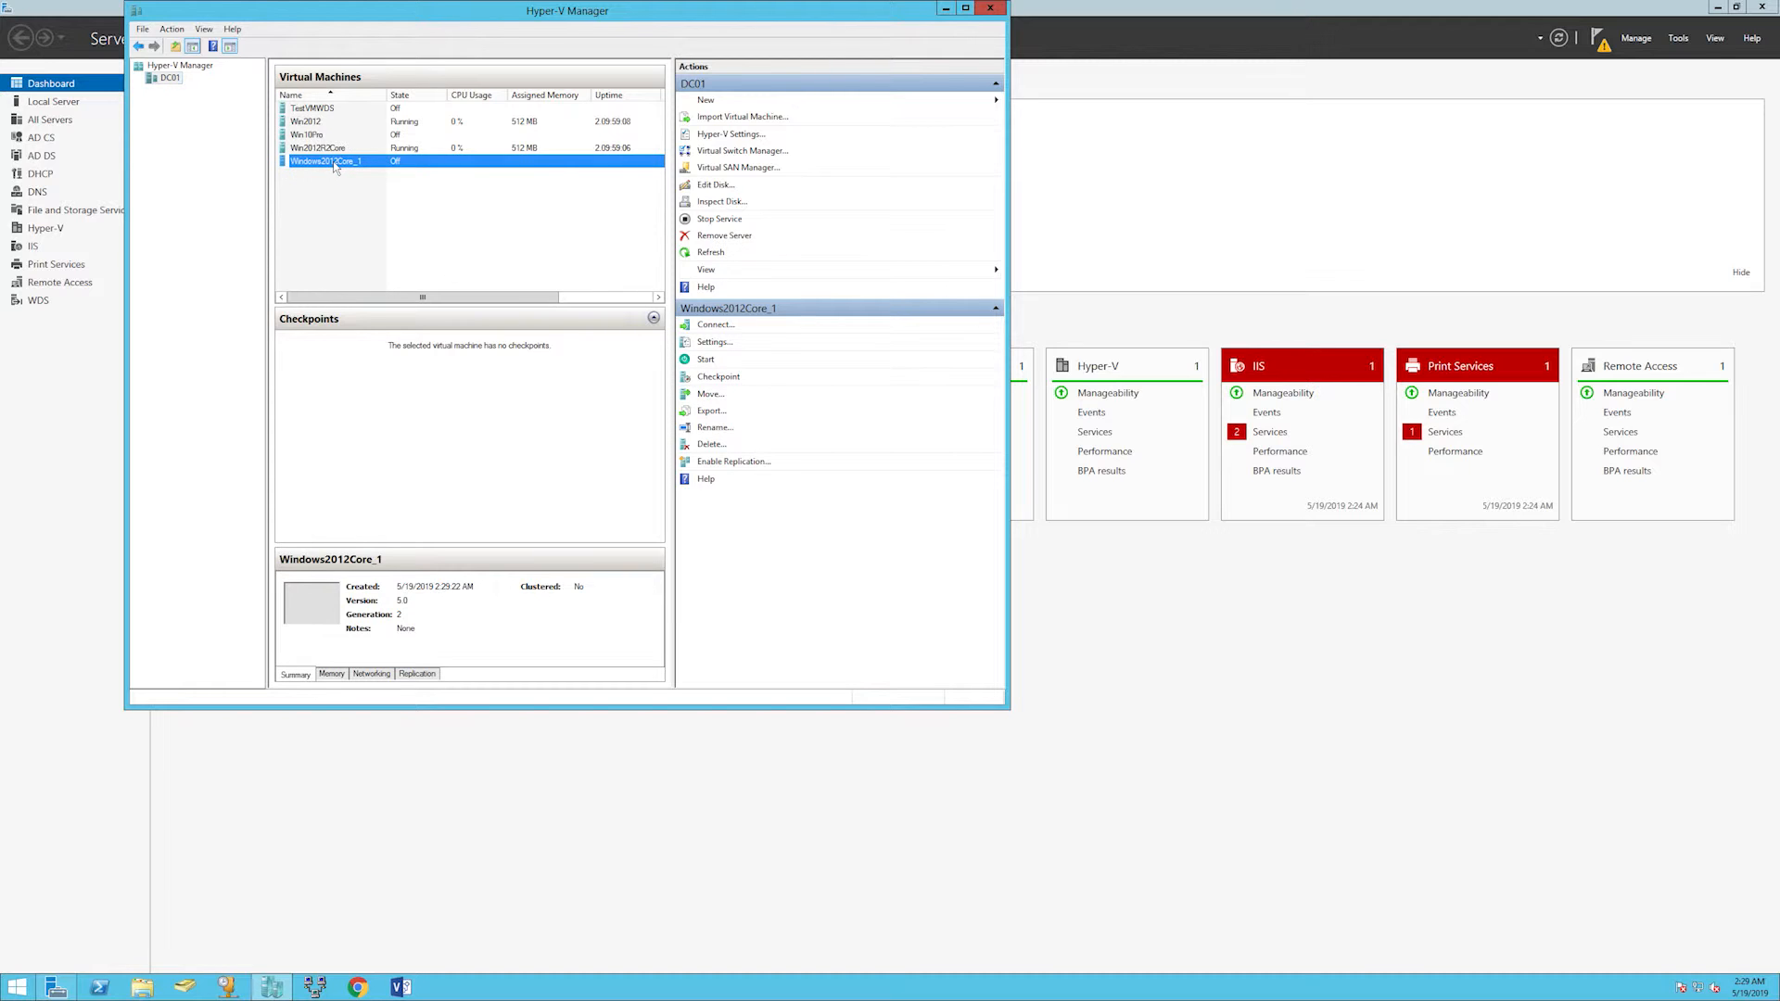
double_click(335, 165)
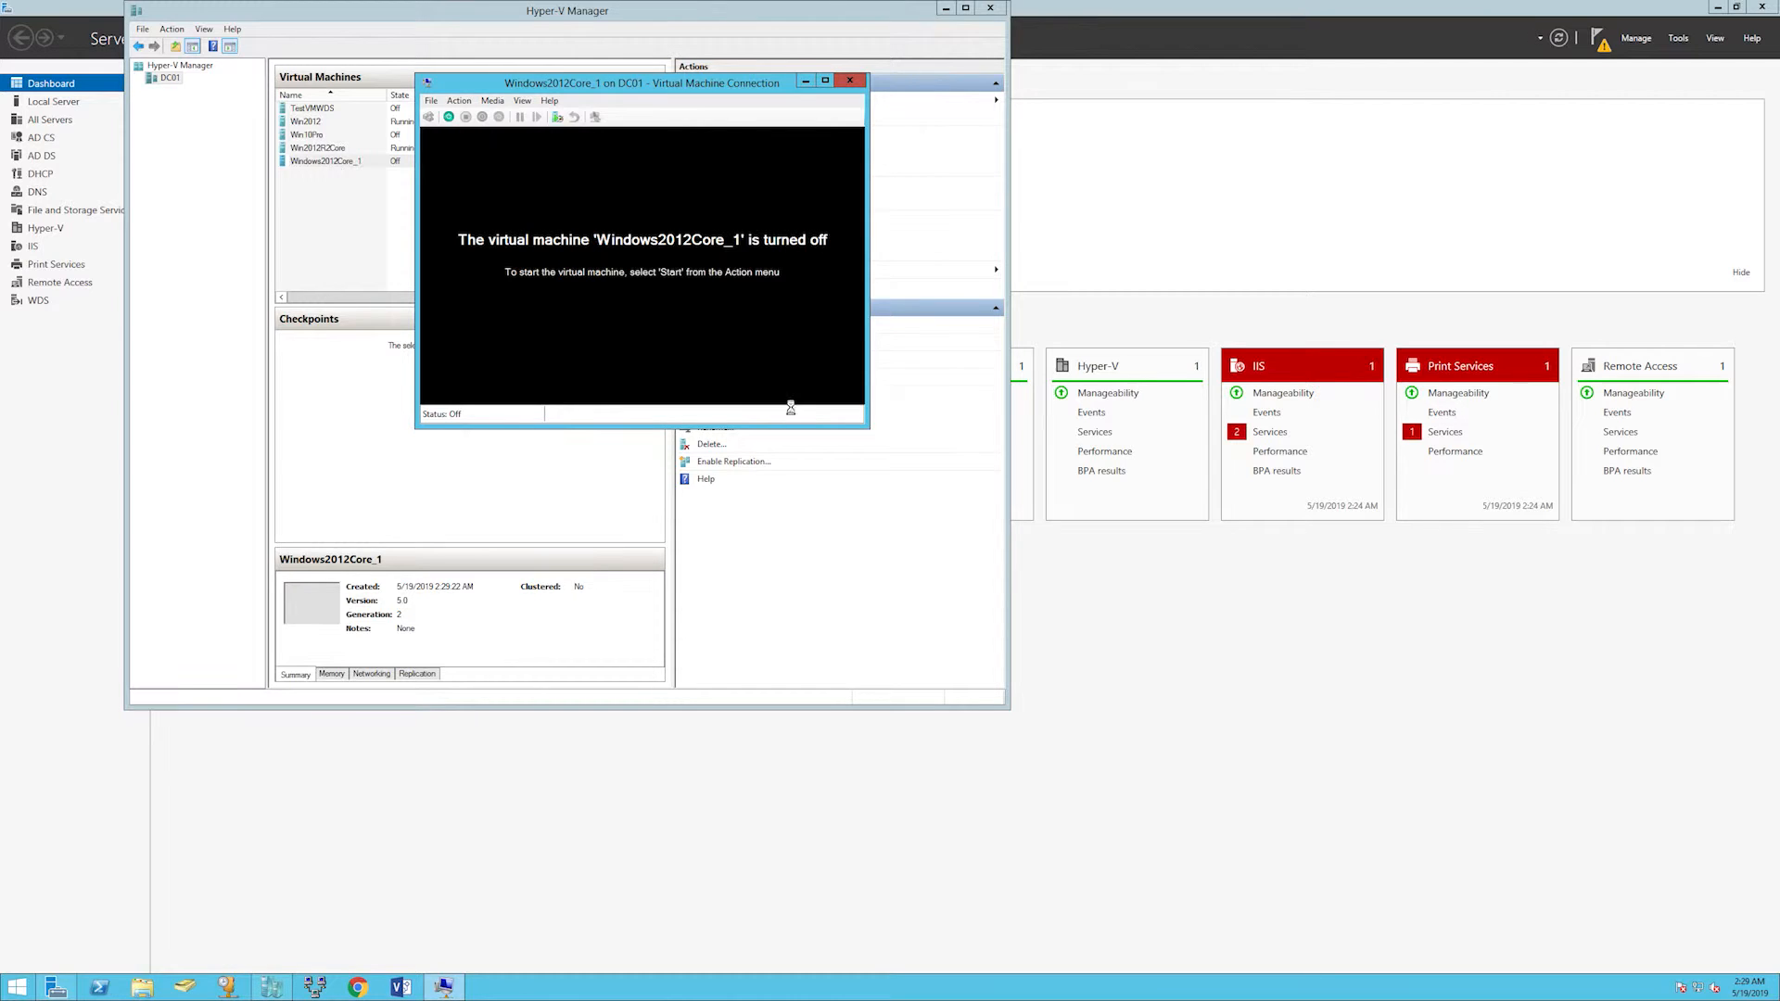
click(450, 117)
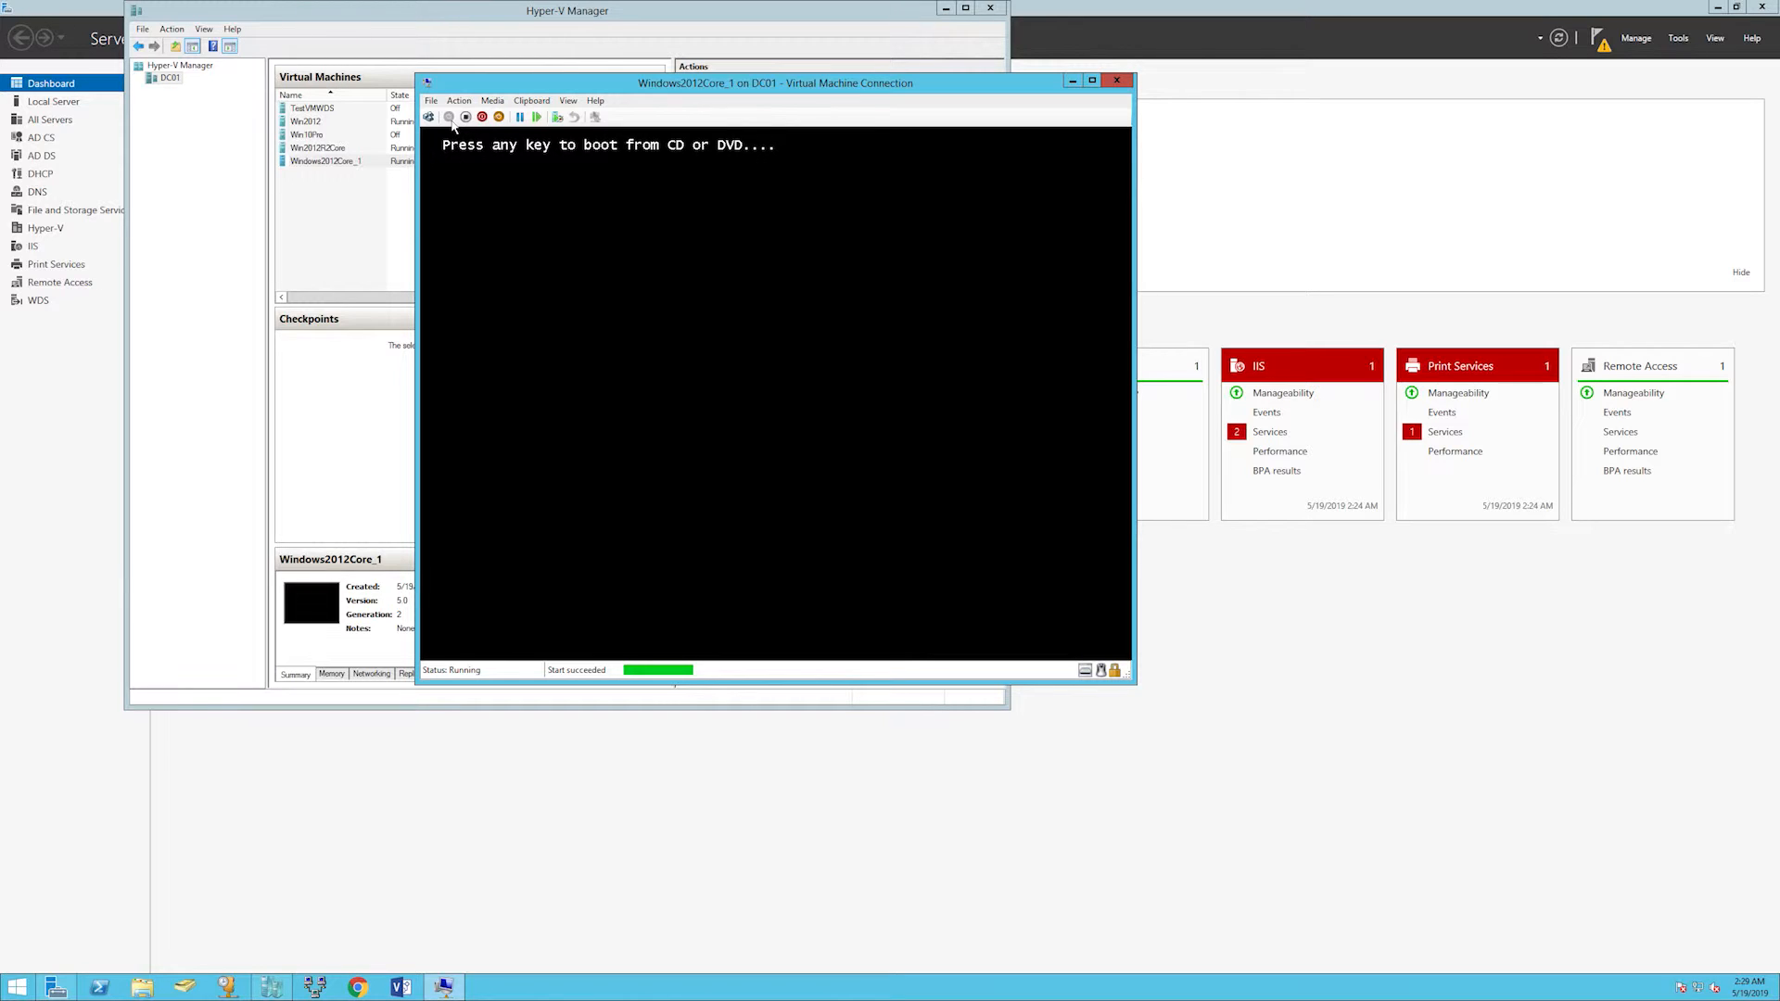
key(Return)
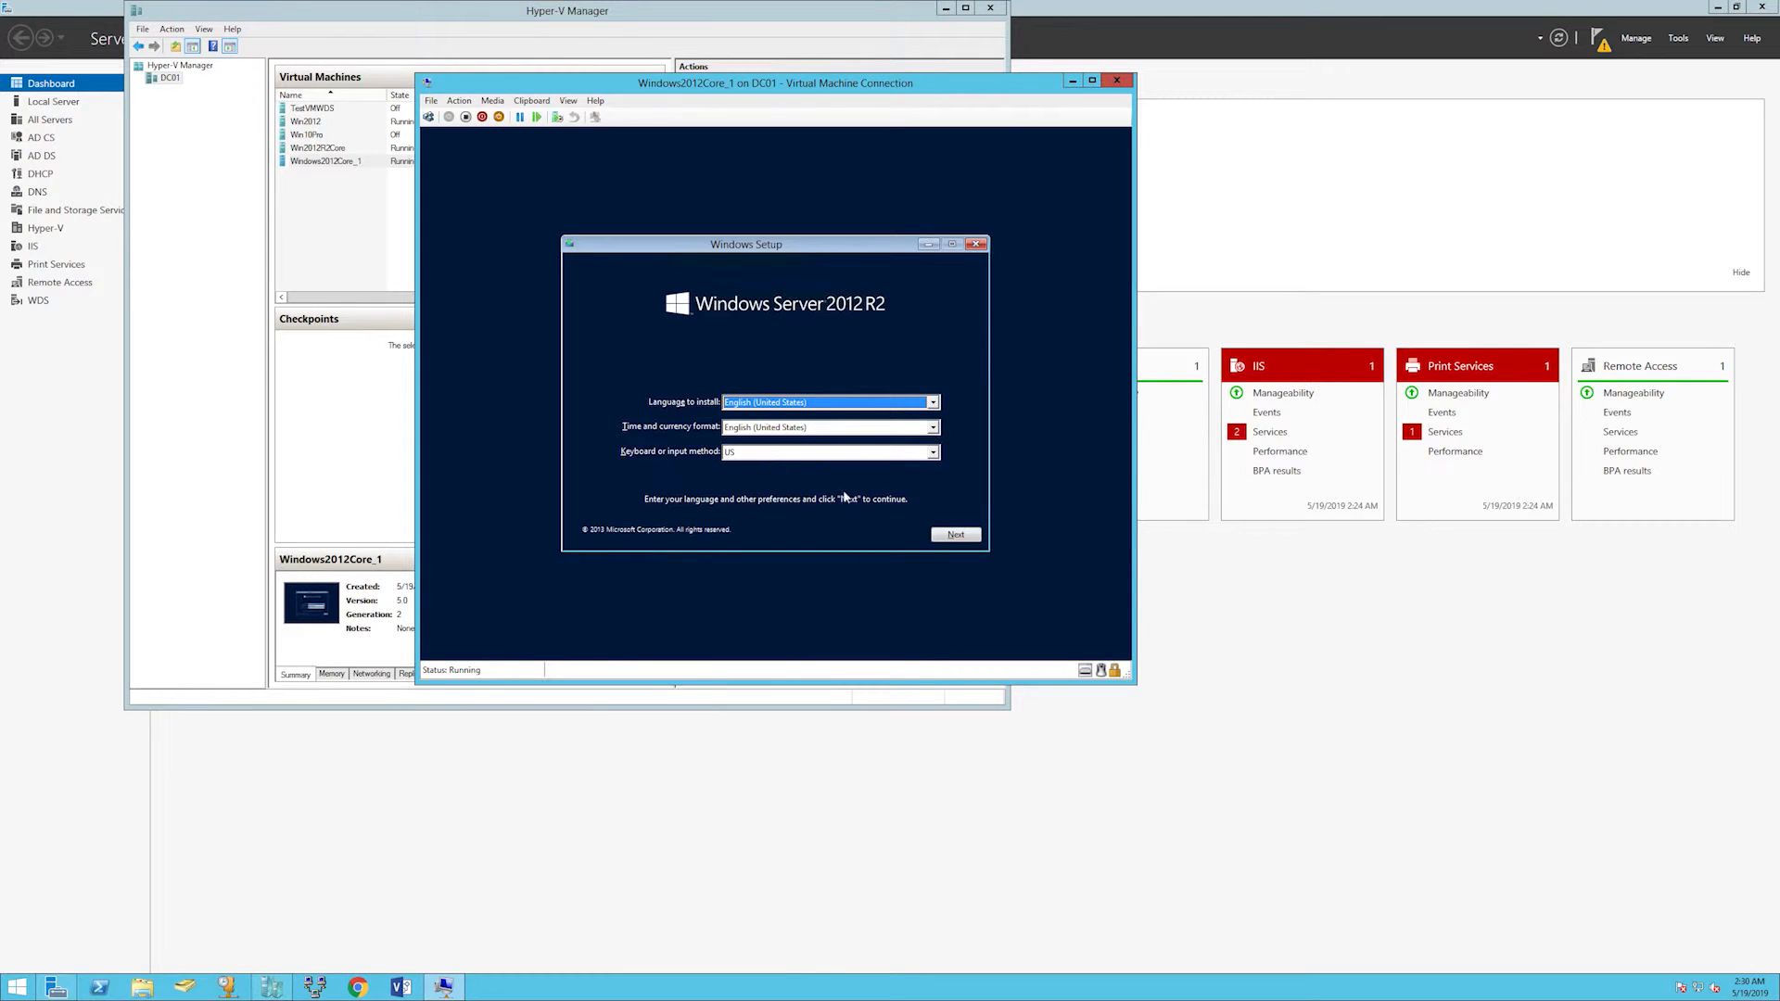
Start Windows Setup with the default language settings and select Windows Server 2012 R2 Datacenter Evaluation (Server Core Installation).
click(955, 535)
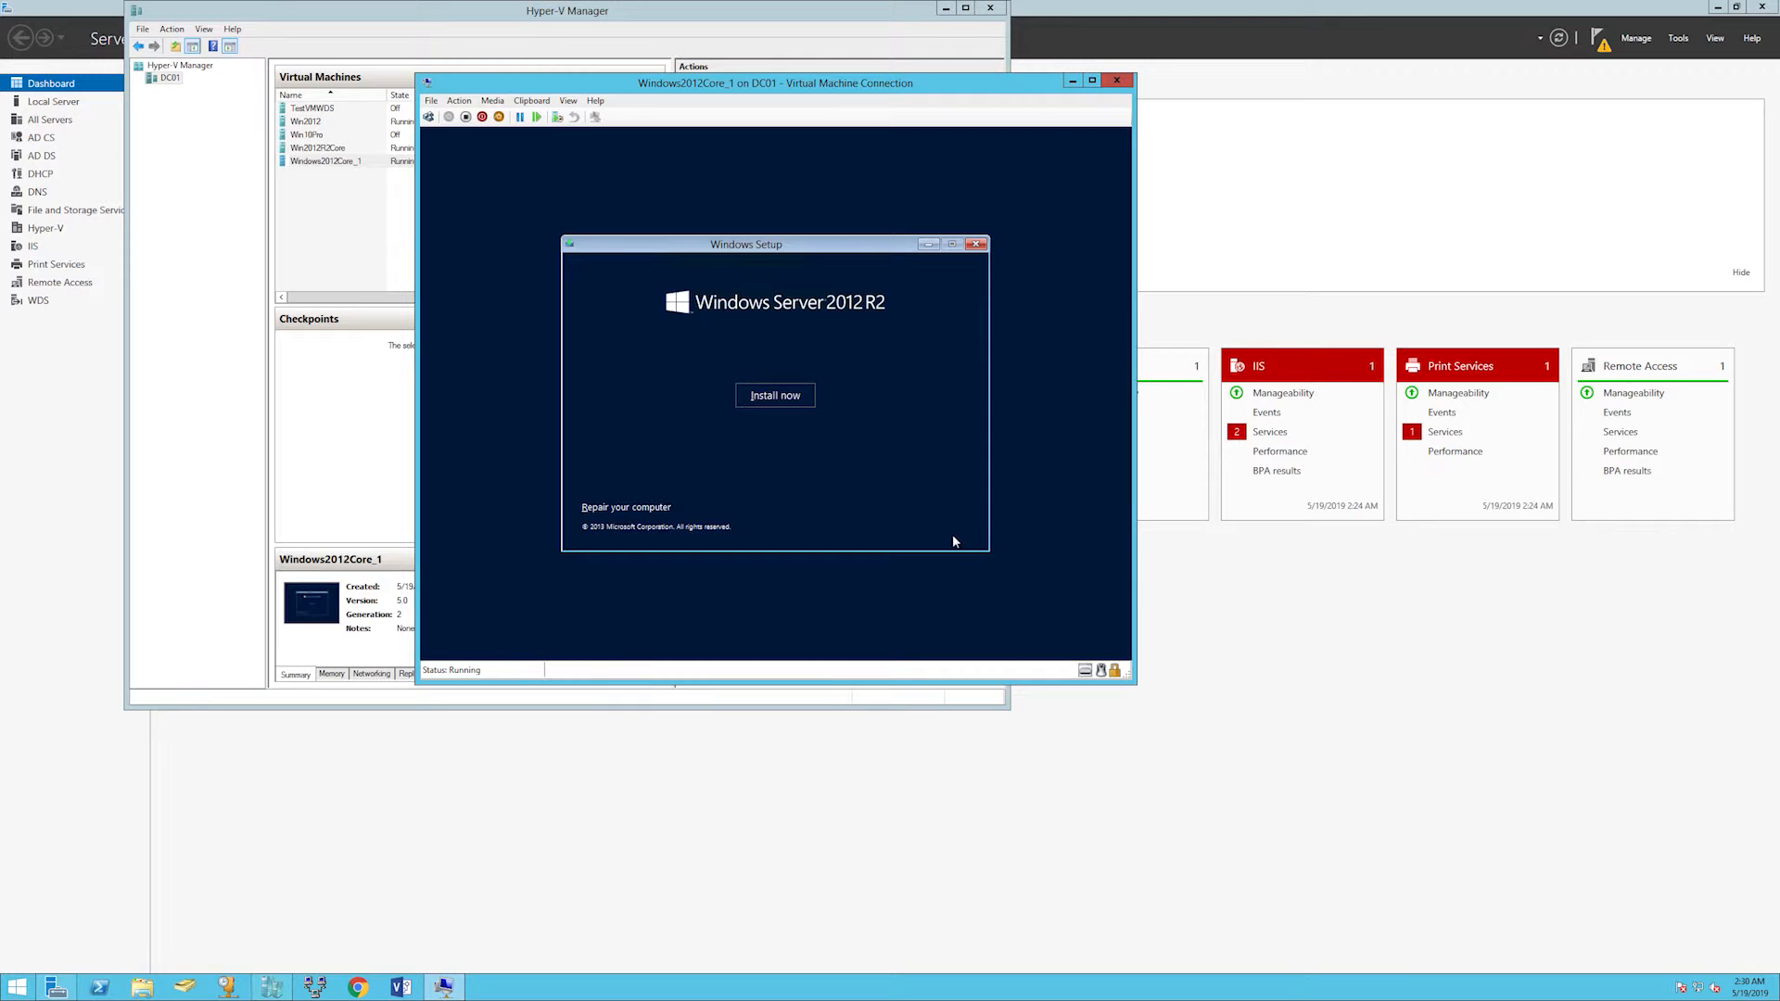
click(777, 399)
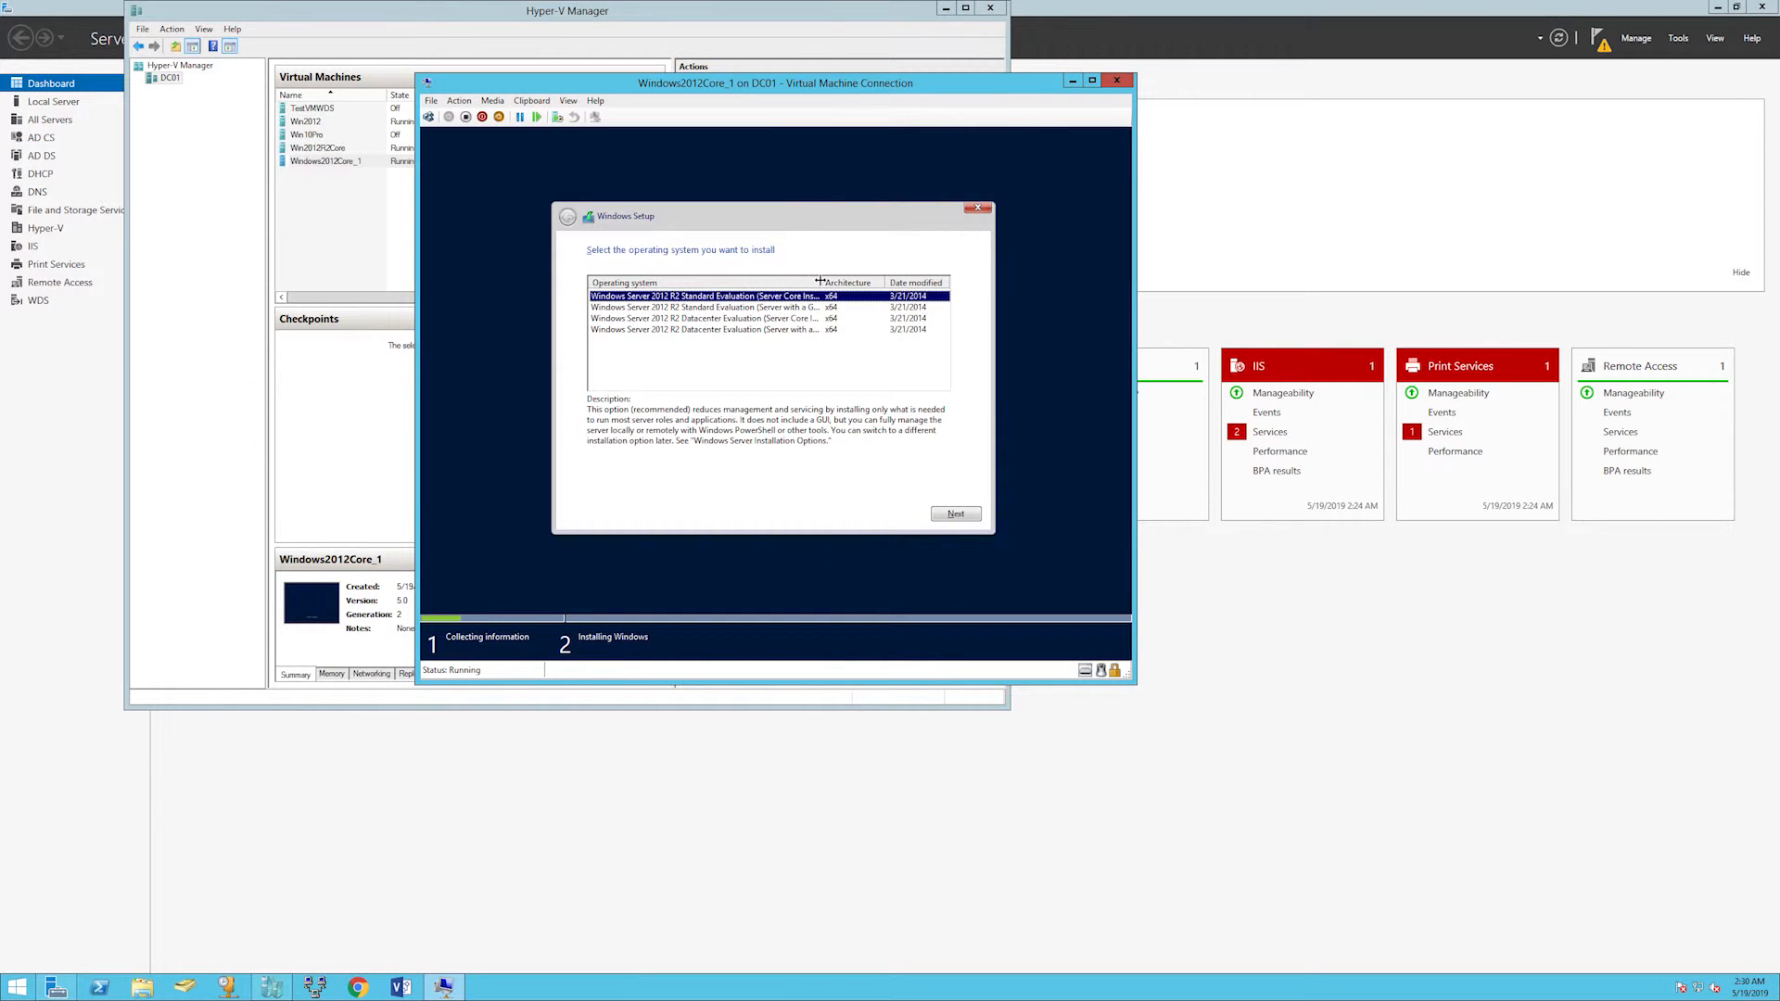
drag(821, 282, 882, 280)
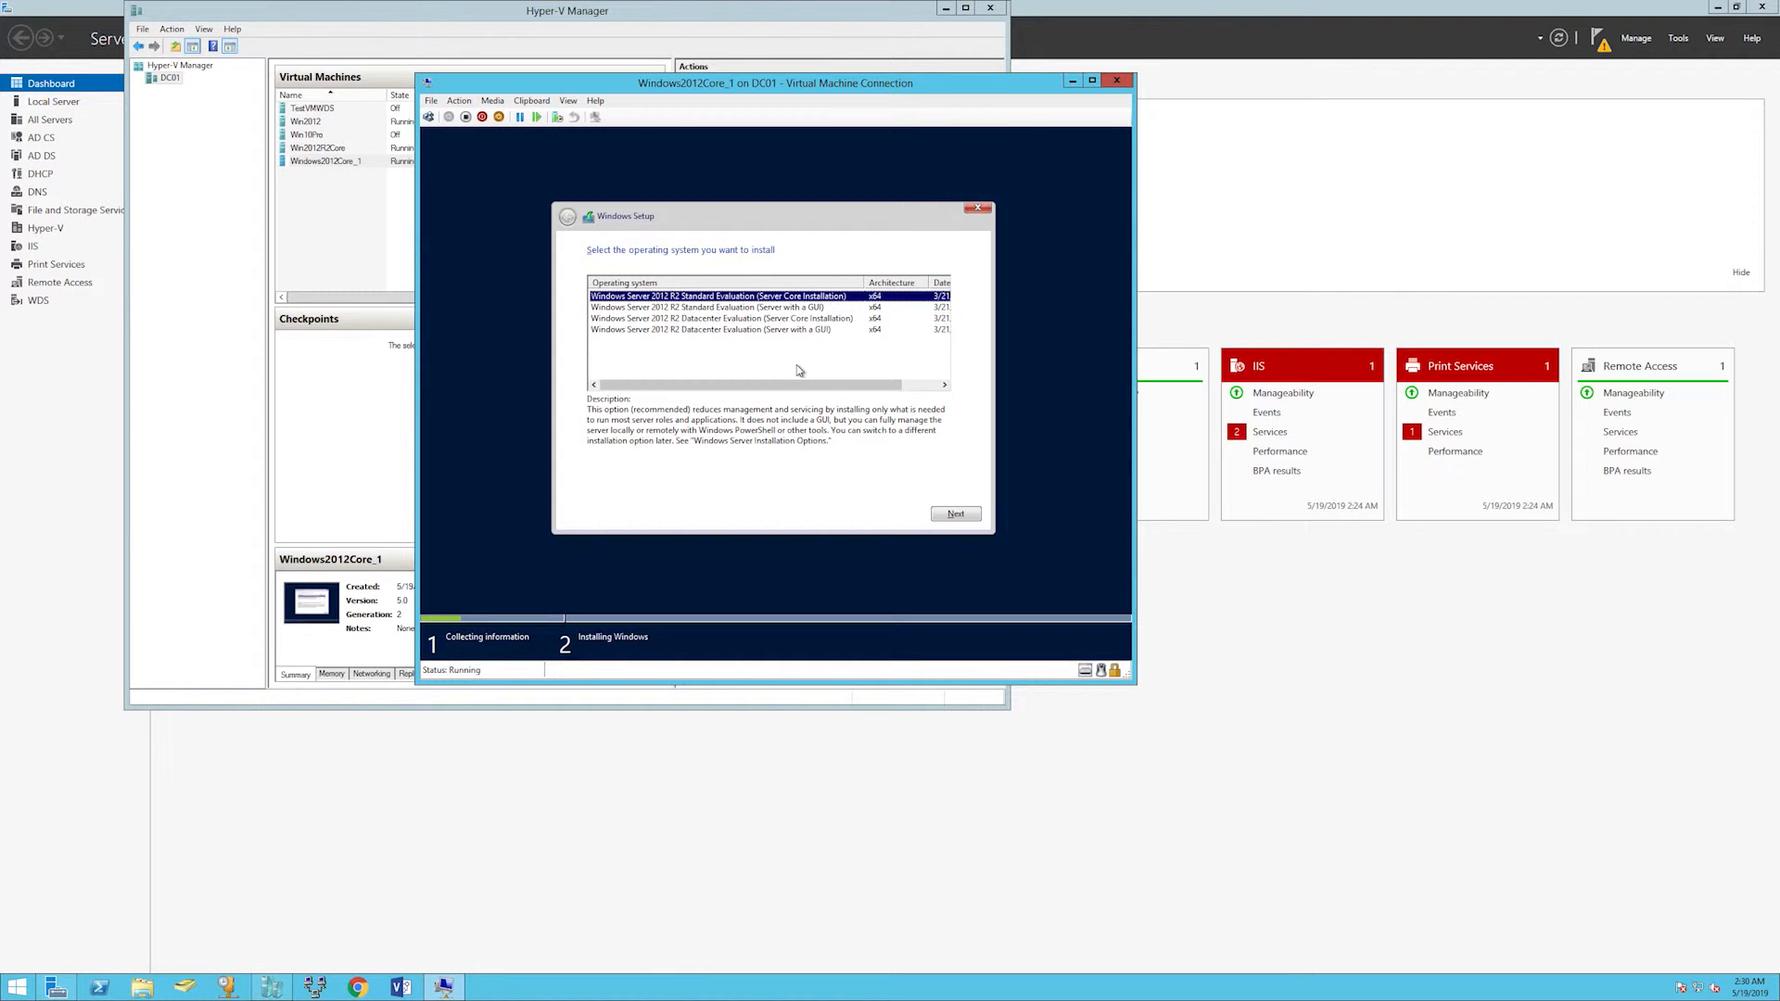
click(741, 323)
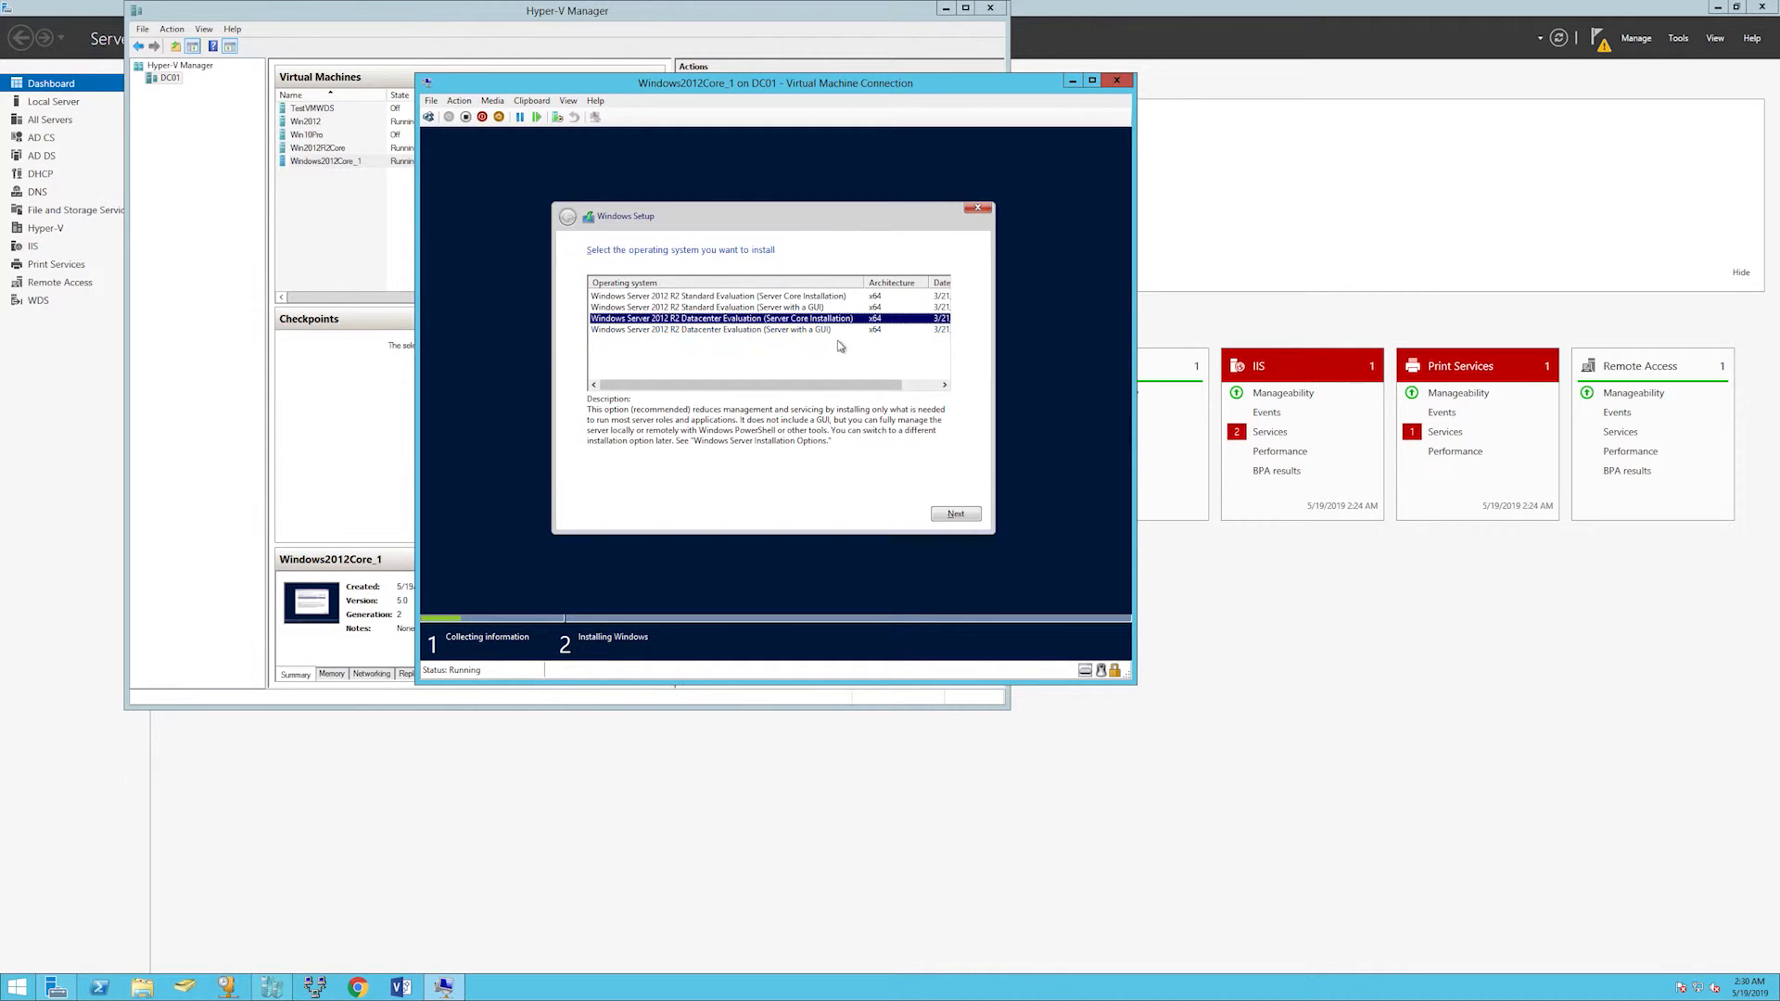
click(943, 513)
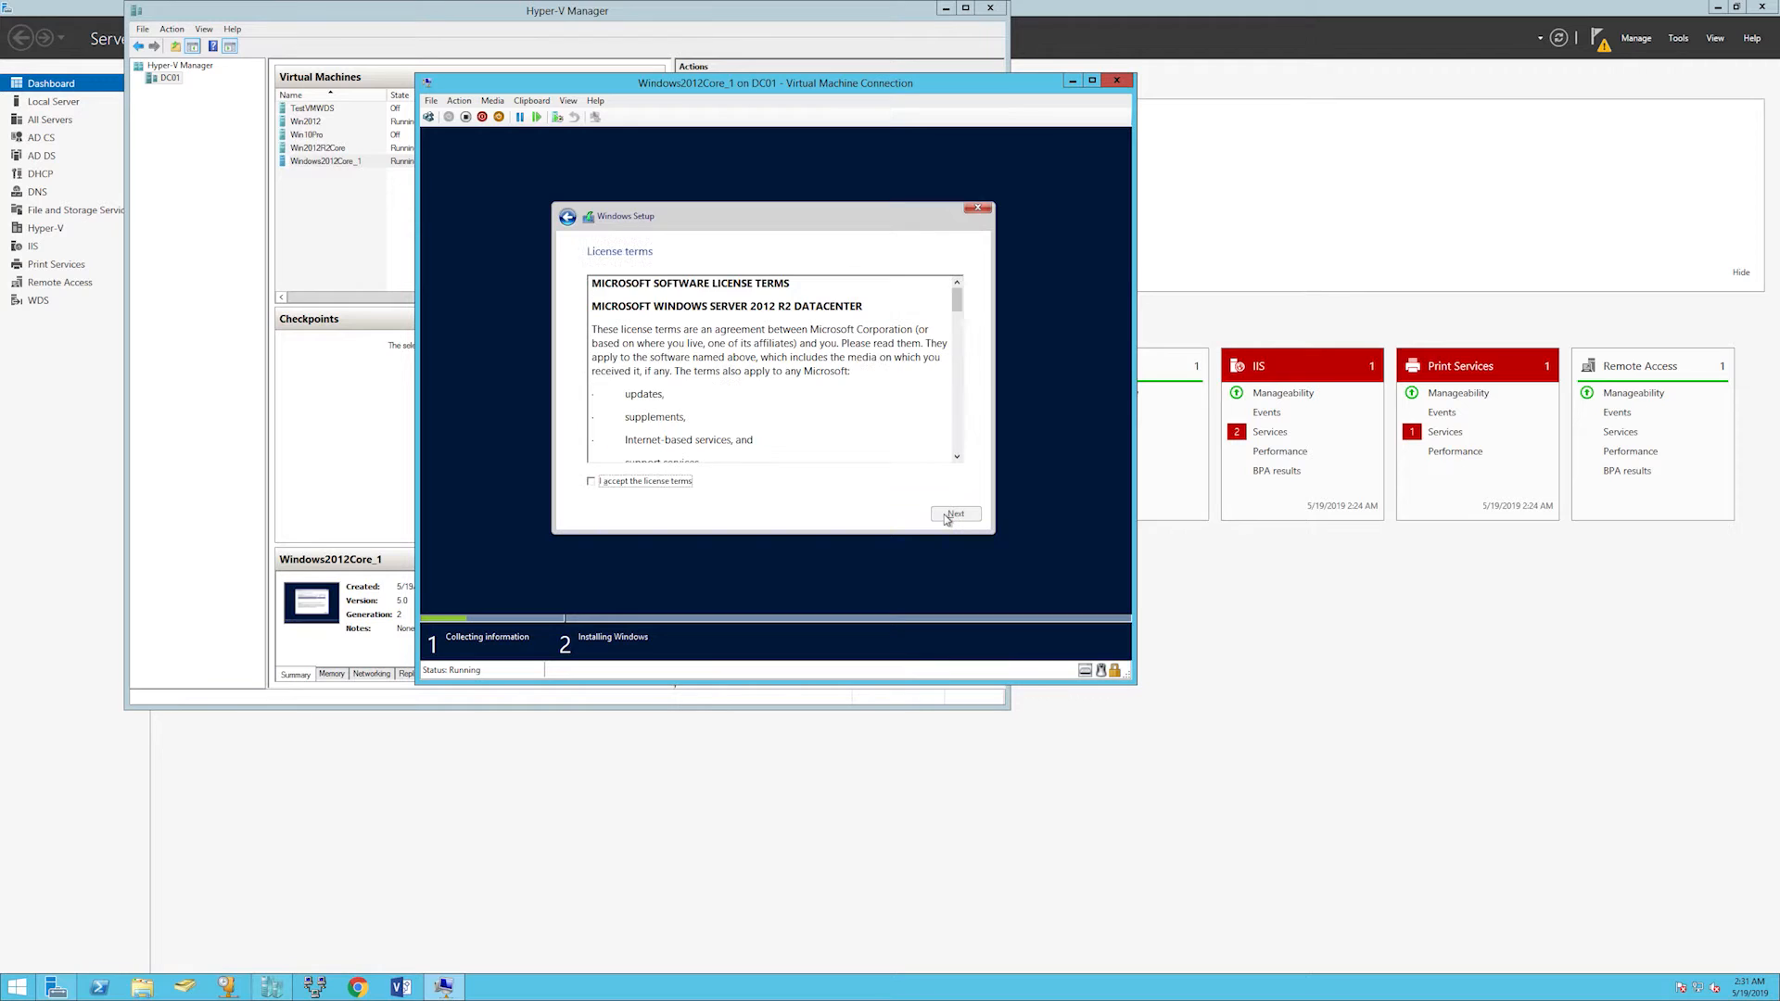
Accept the license terms and start a custom Windows-only installation on the Drive 0 unallocated space.
click(619, 484)
click(953, 518)
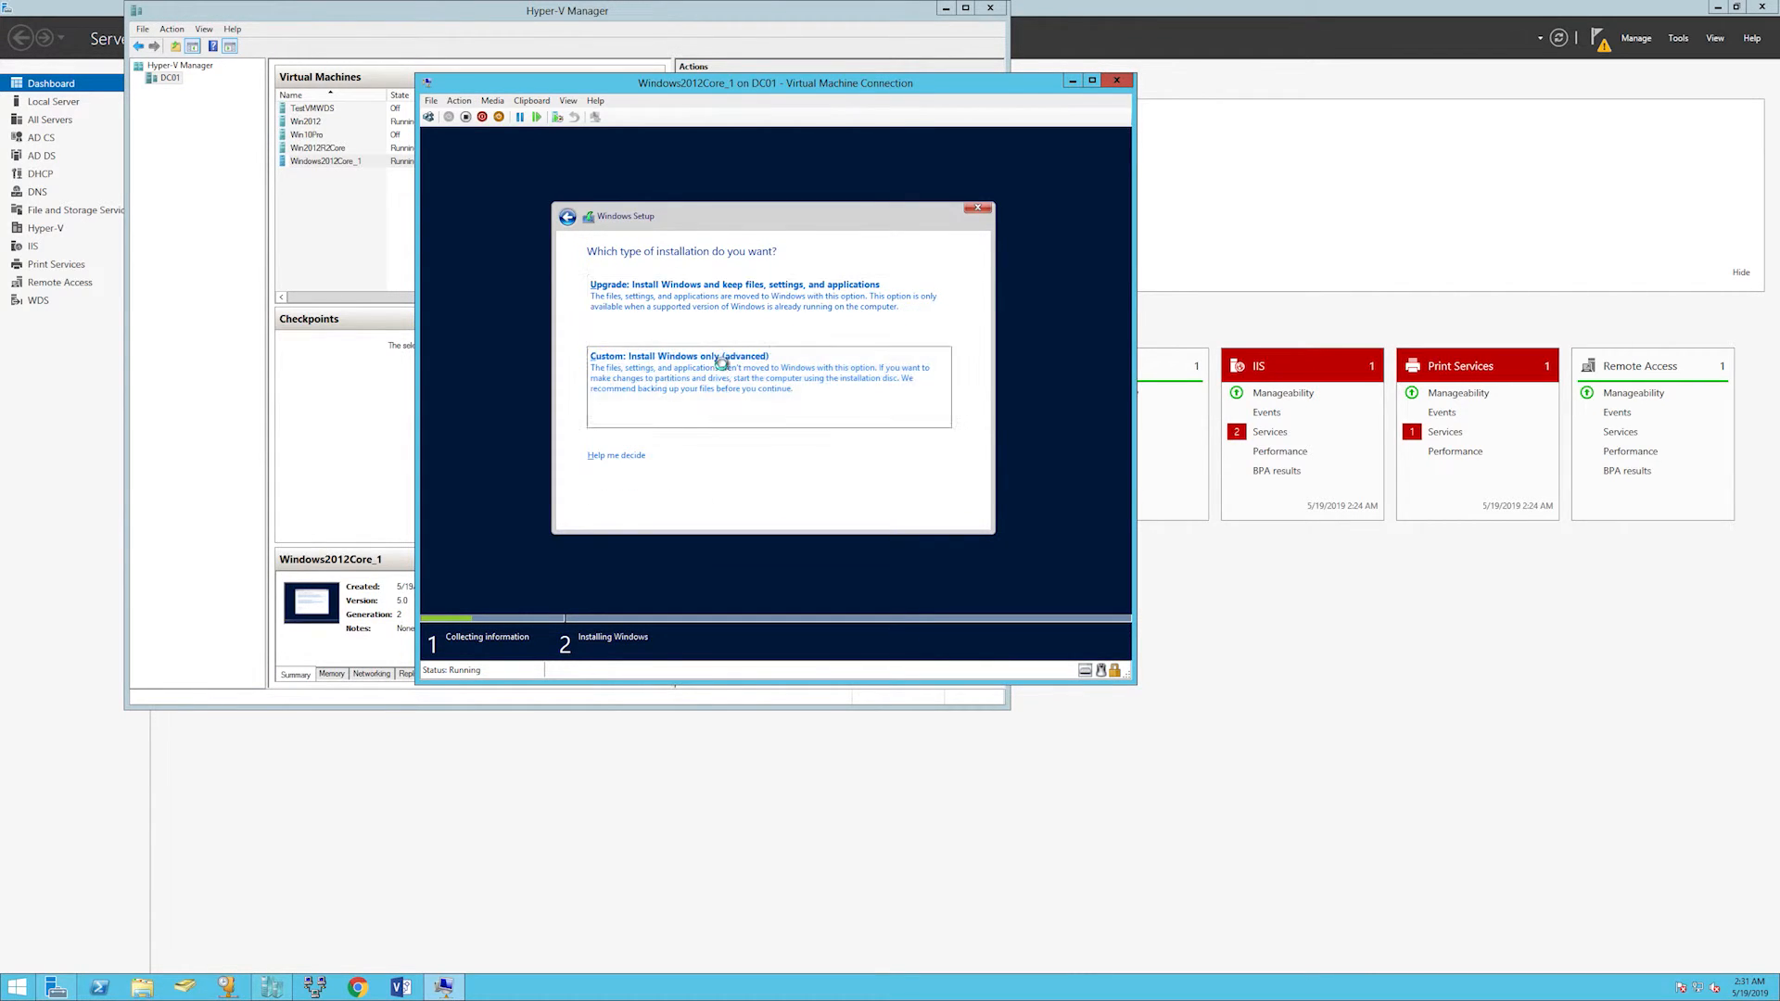
click(731, 377)
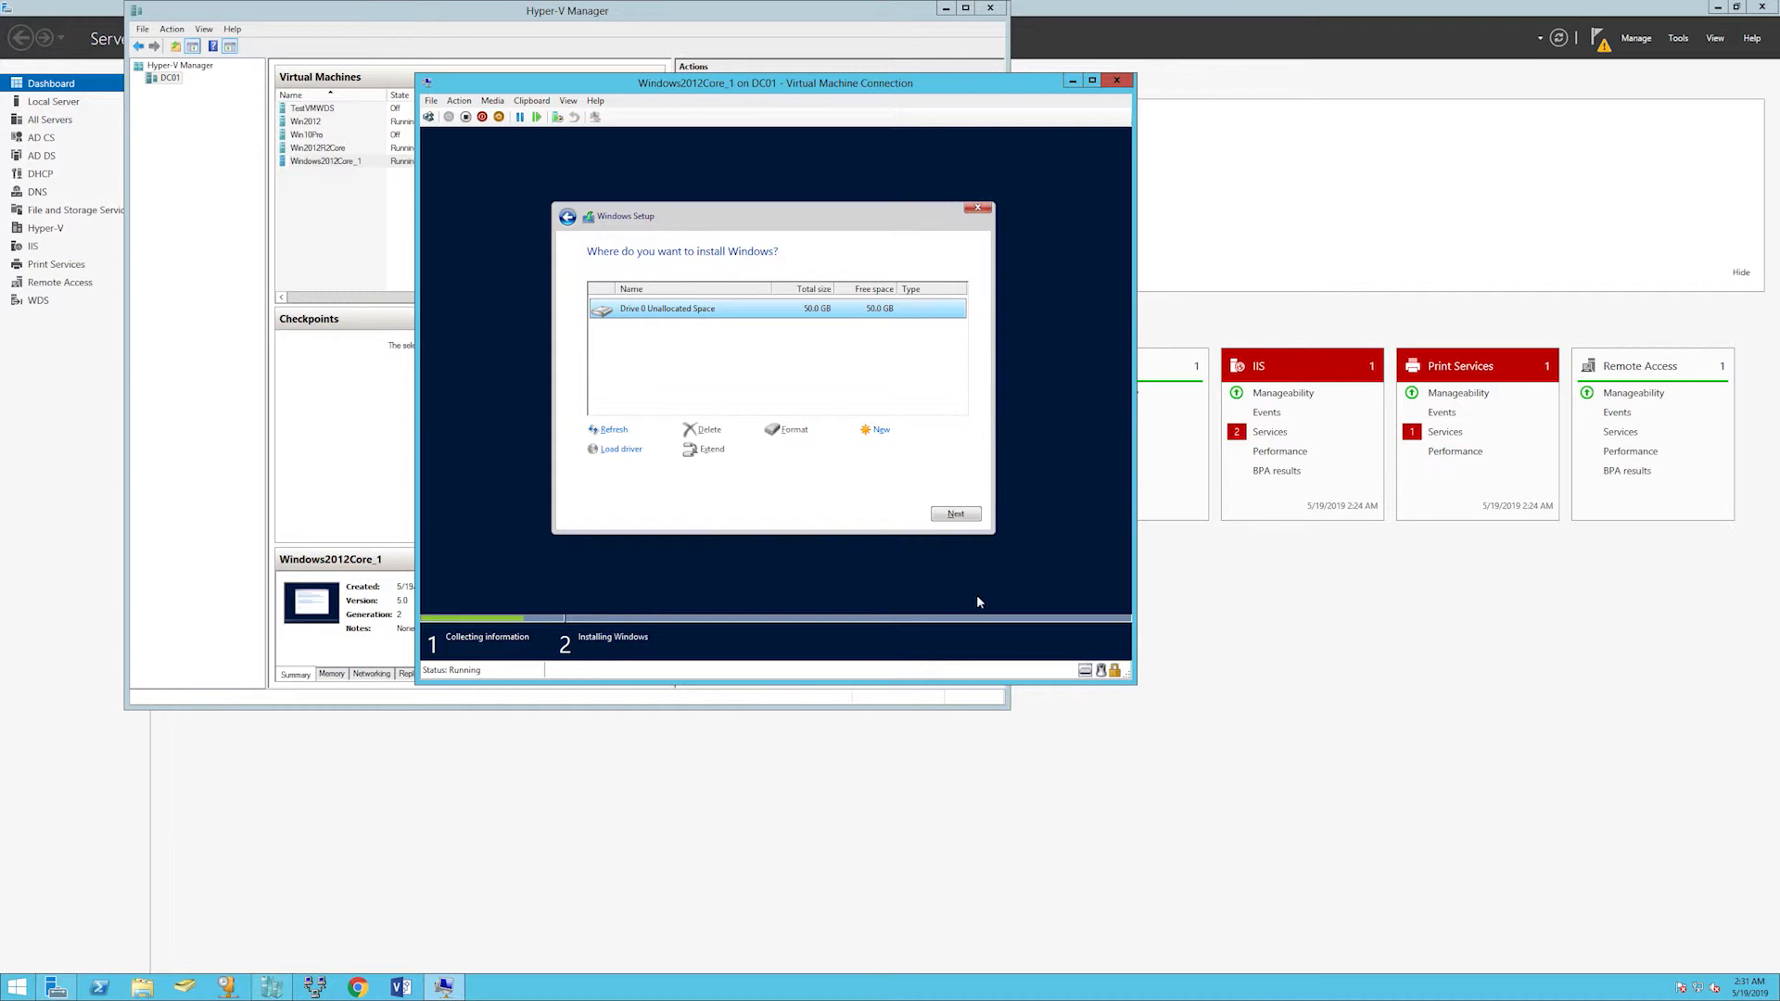
click(956, 514)
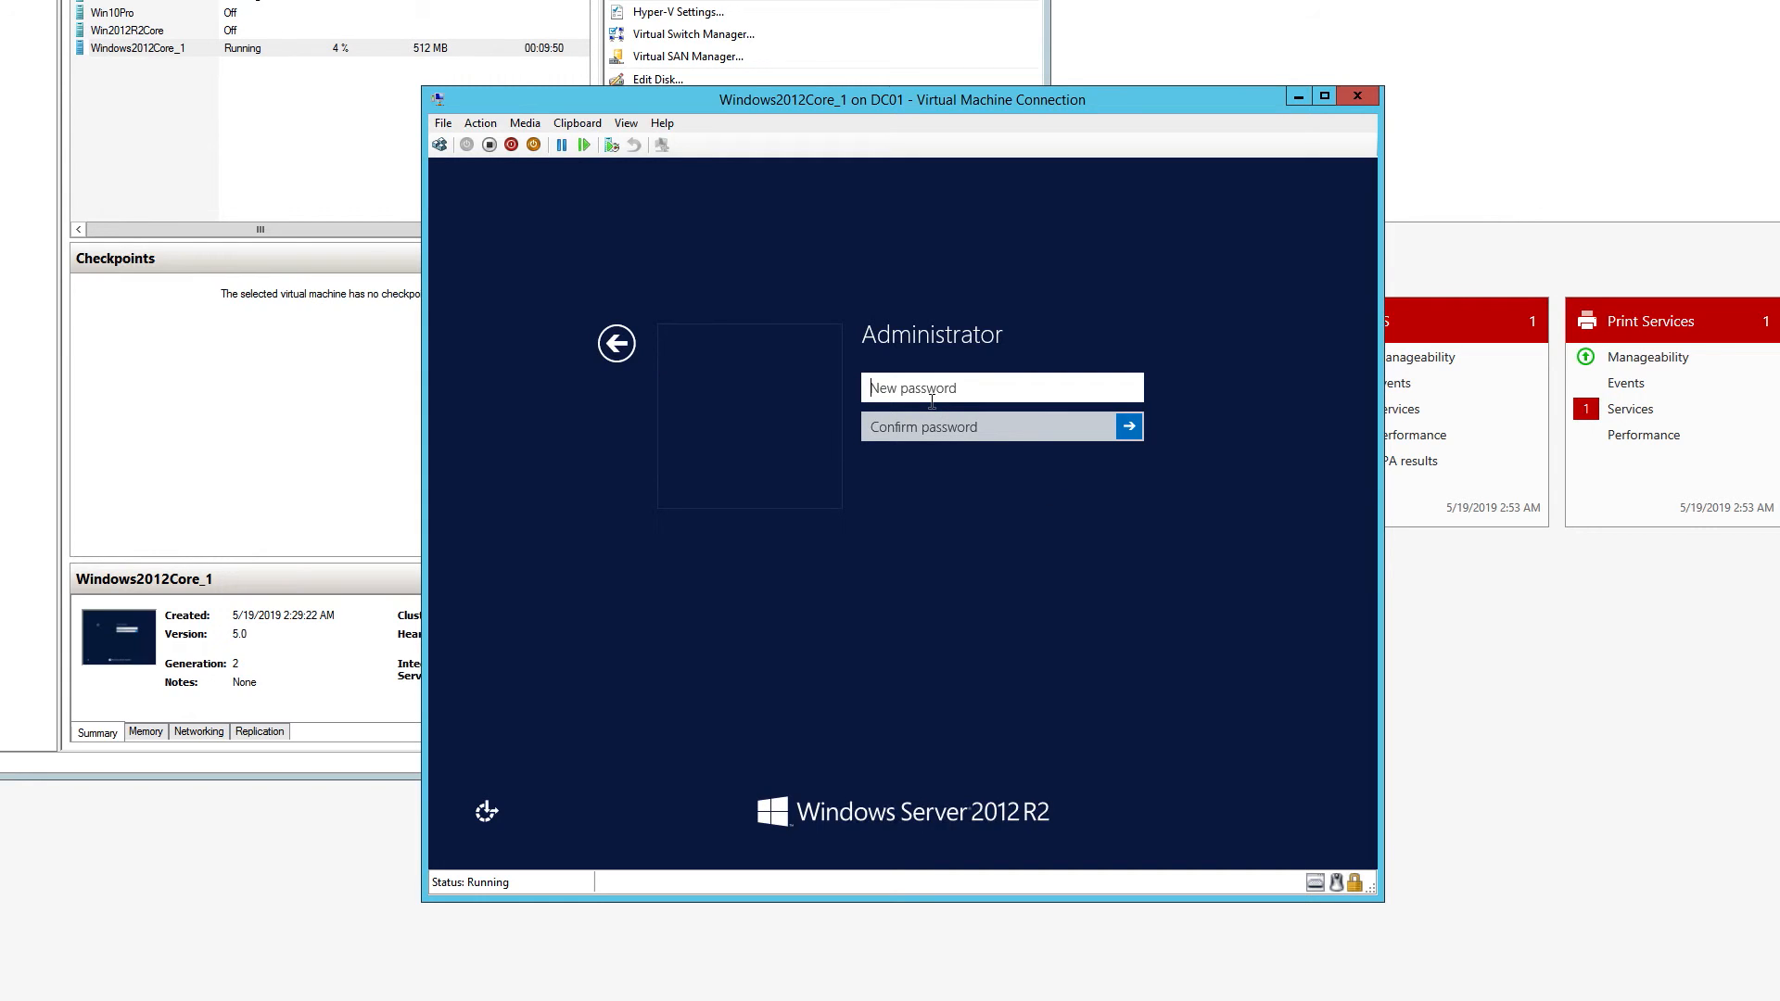
Enter and confirm the new Administrator account password, and continue past the confirmation to sign in.
text(••••••••••)
key(Tab)
text(••••••••)
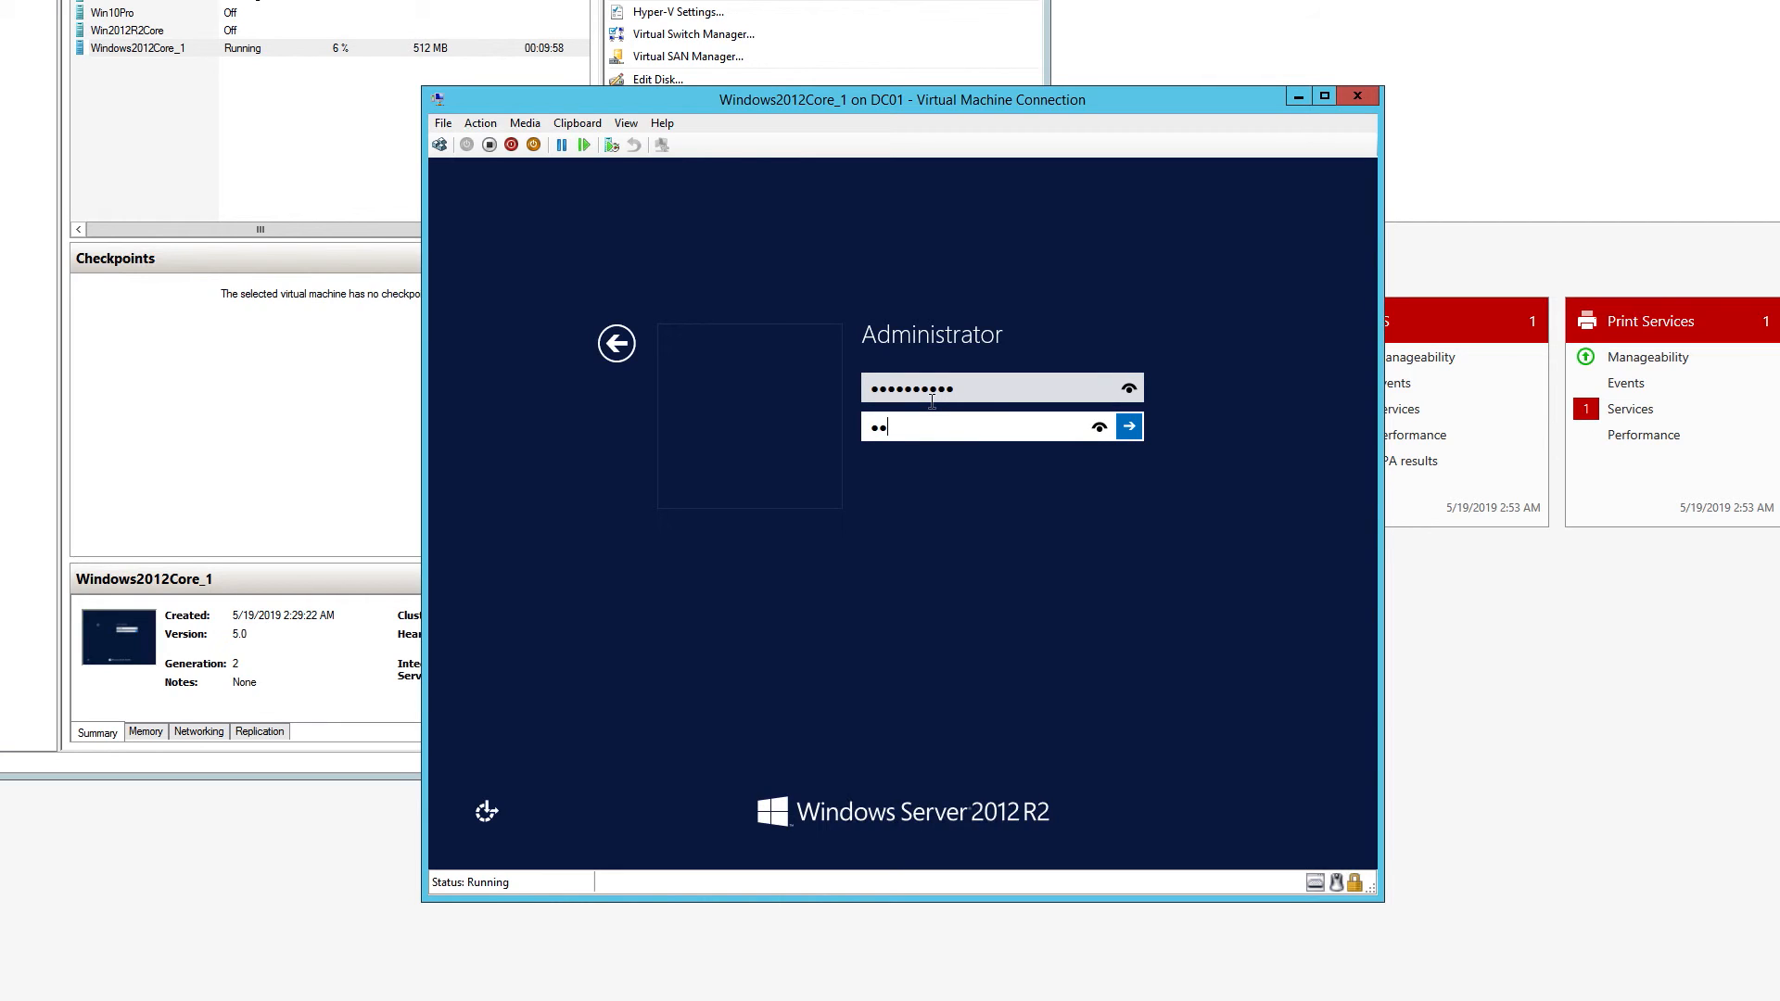
text(••)
key(Return)
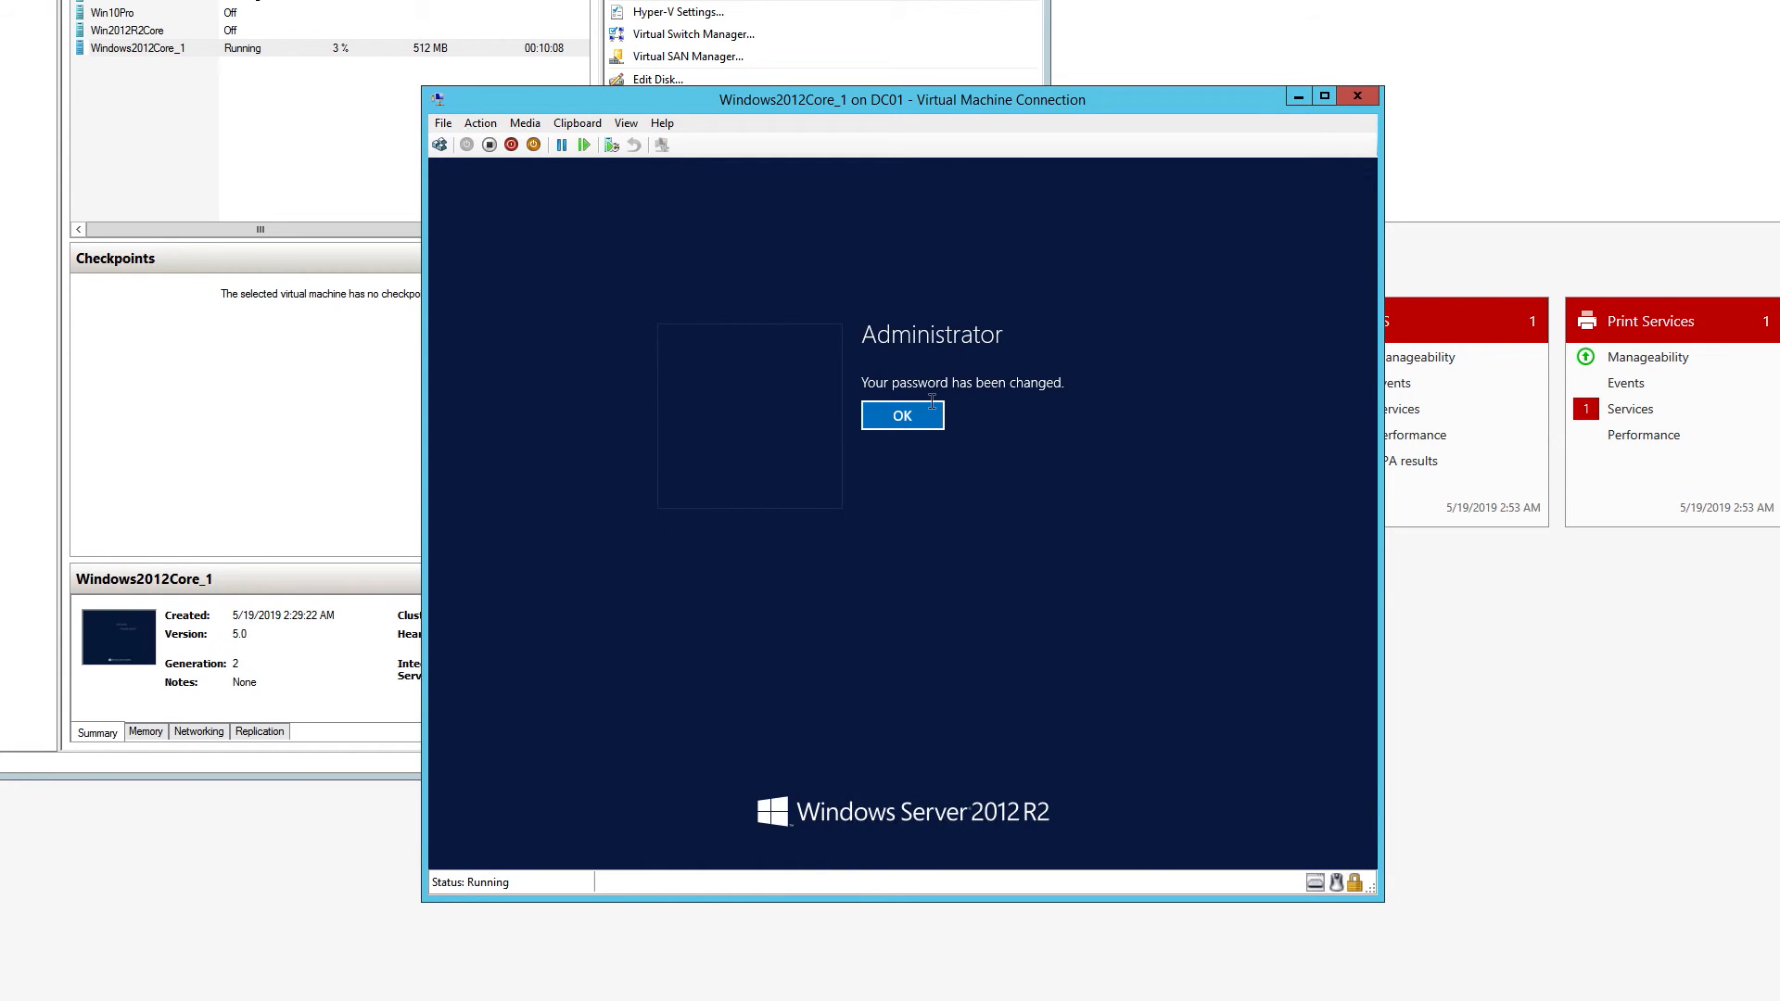
click(932, 405)
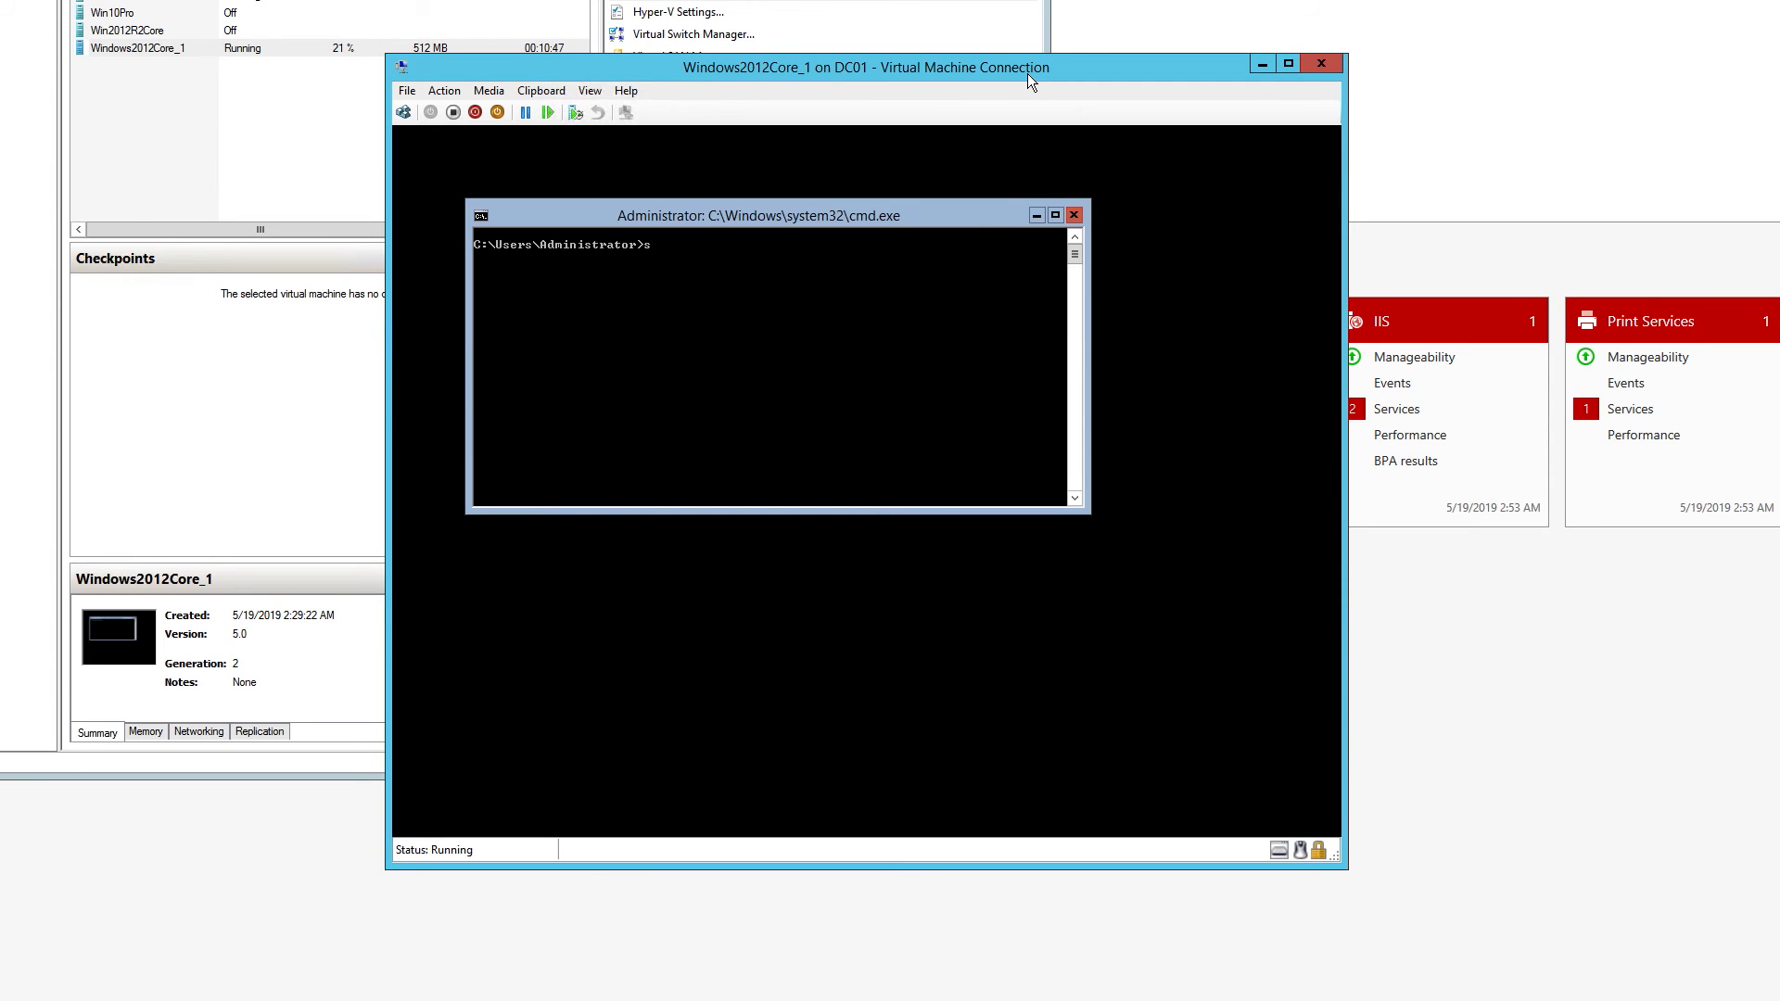
Run the sconfig command at the Server Core command prompt.
text(oconfig)
key(Return)
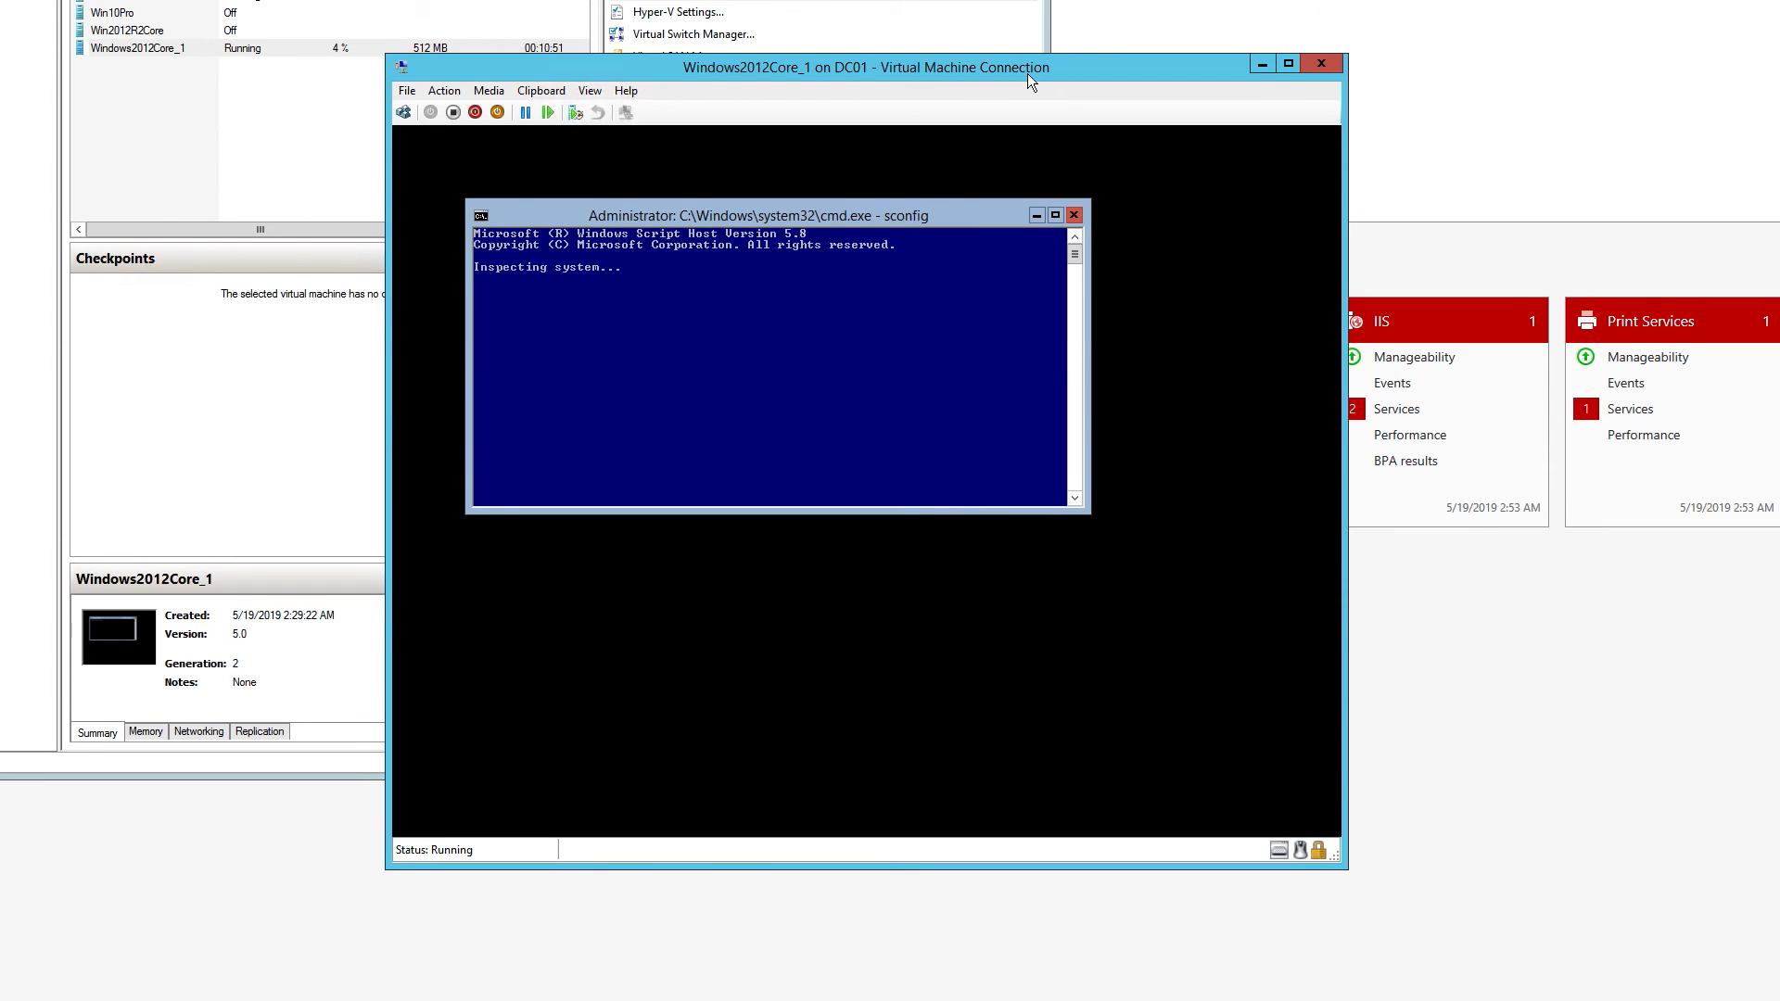